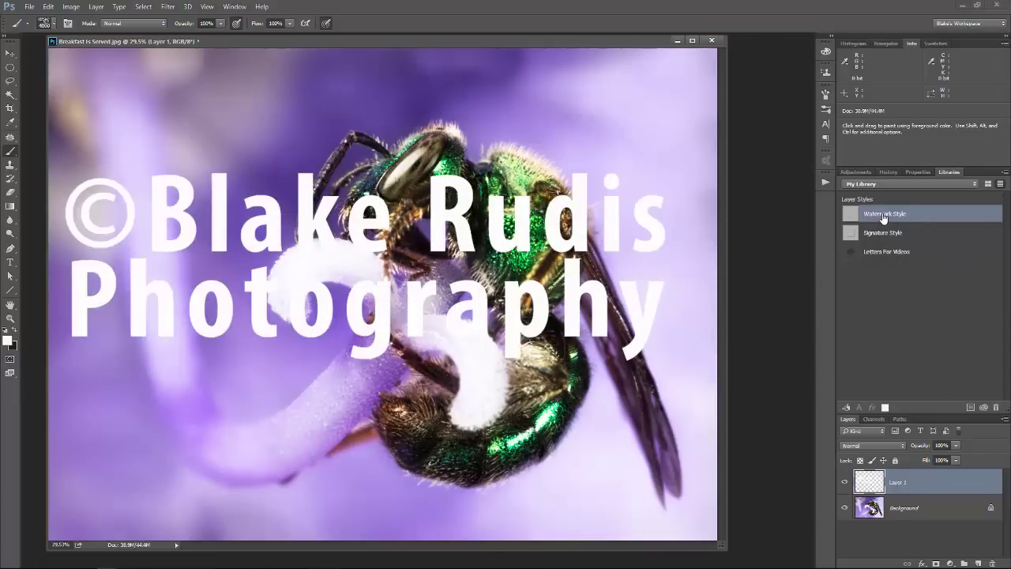
Step: Apply the Watermark Style from the library to the layer with the copyright text
left_click(883, 214)
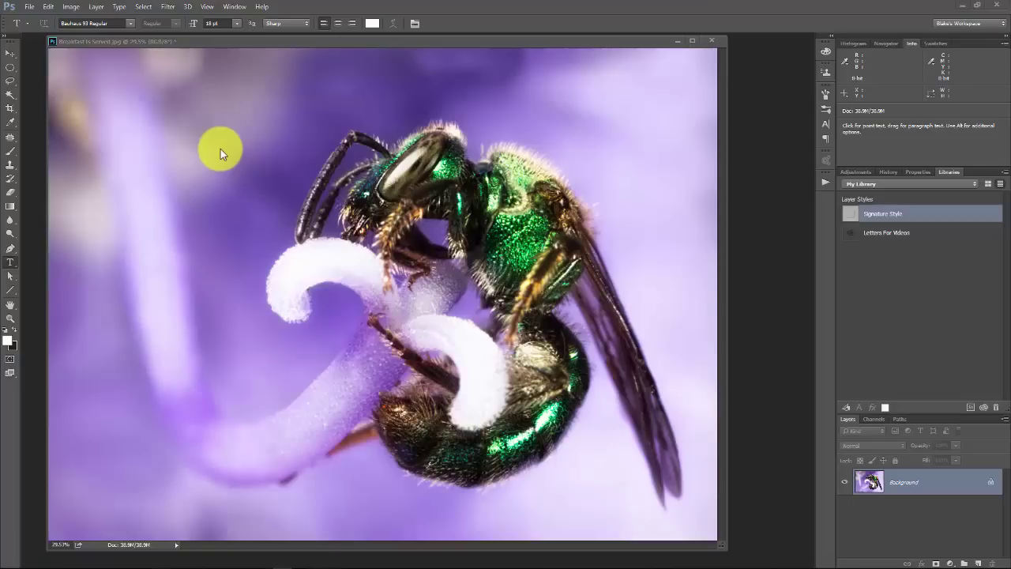
Step: Create a new transparent document 2500 by 2500 pixels at 300 pixels/inch and move its window clear of the photo's title bar
left_click(29, 8)
left_click(32, 29)
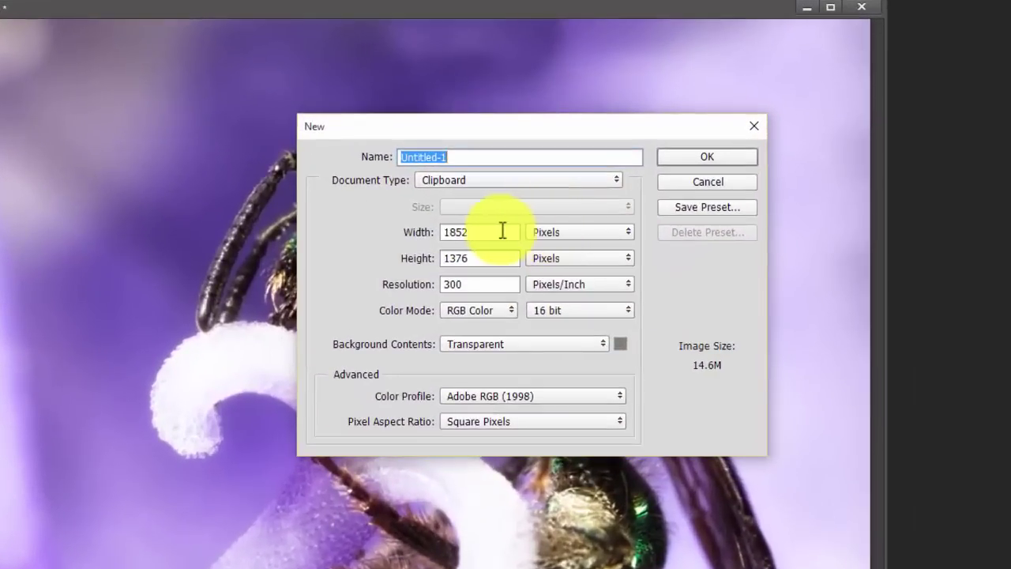
double_click(499, 224)
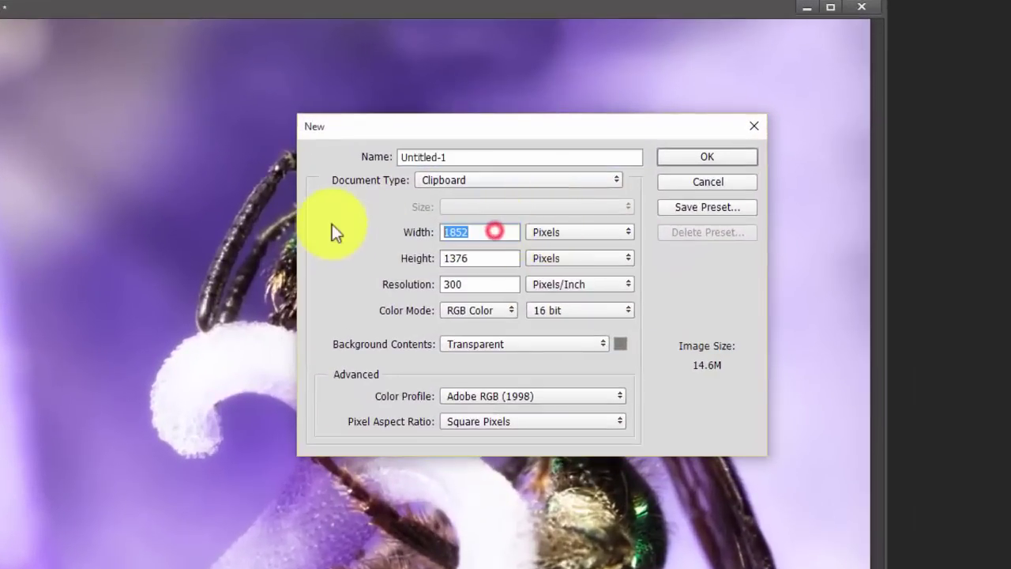
type("2500")
double_click(477, 259)
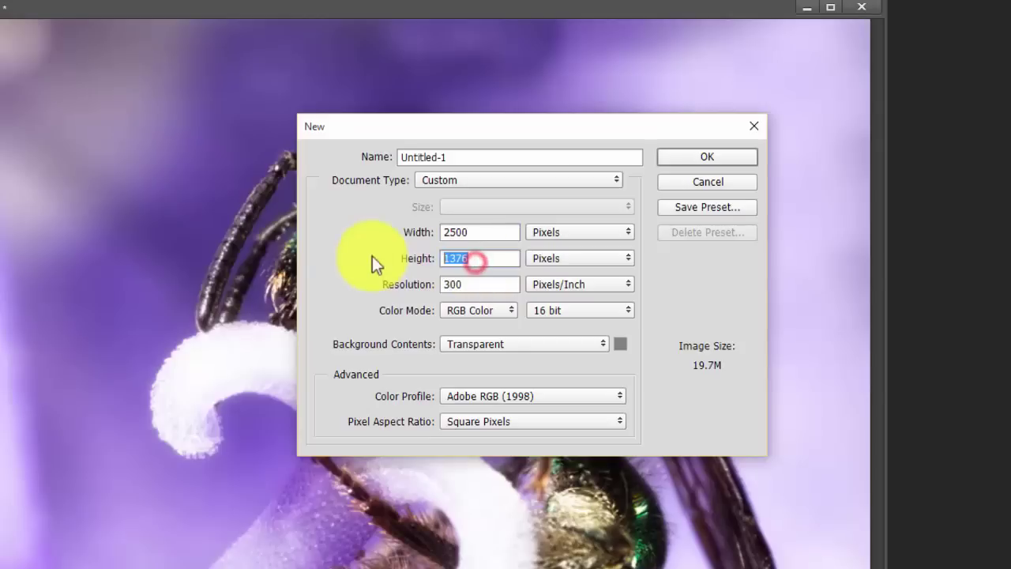
type("2500")
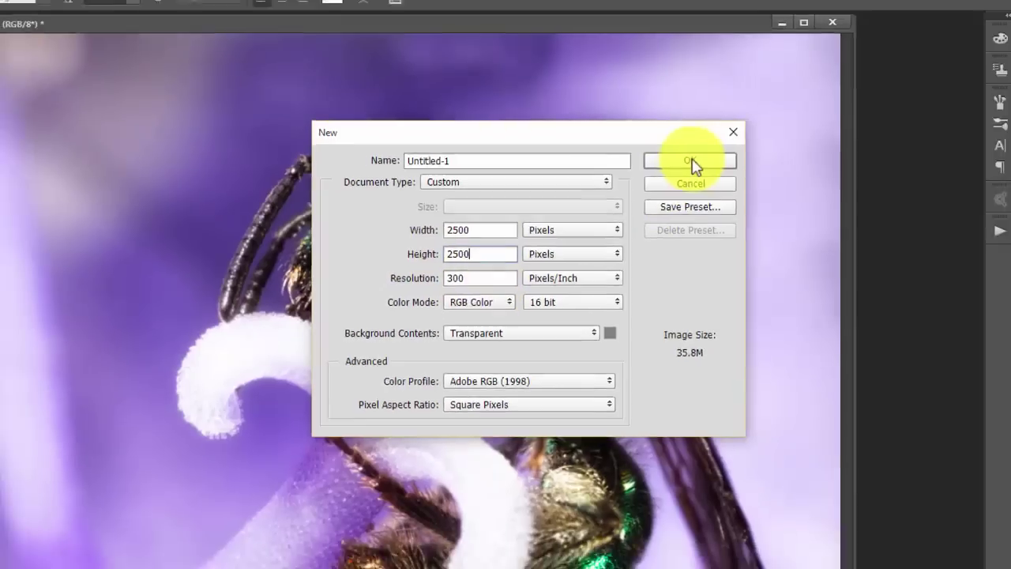
left_click(689, 160)
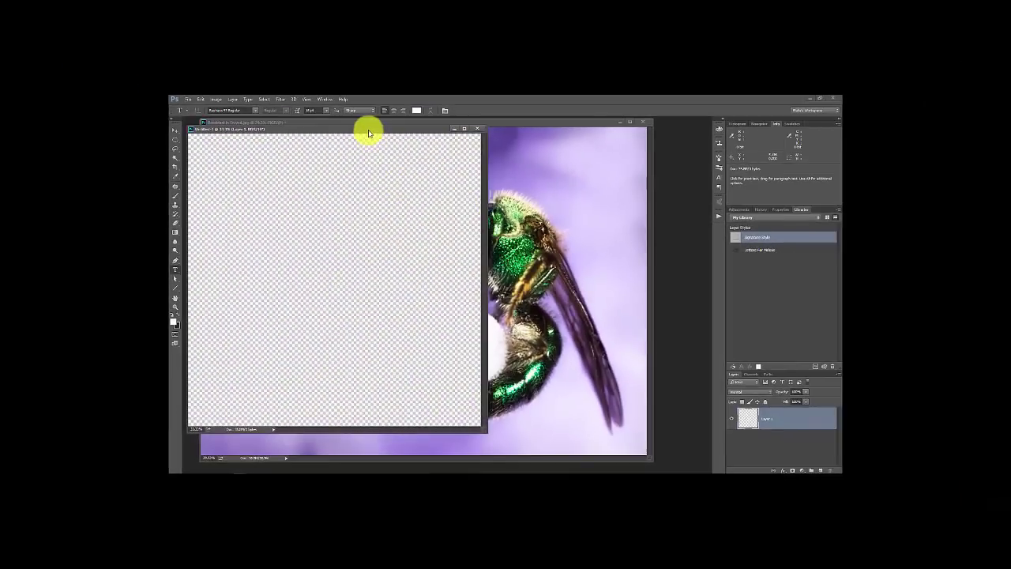
left_click_drag(366, 129, 408, 148)
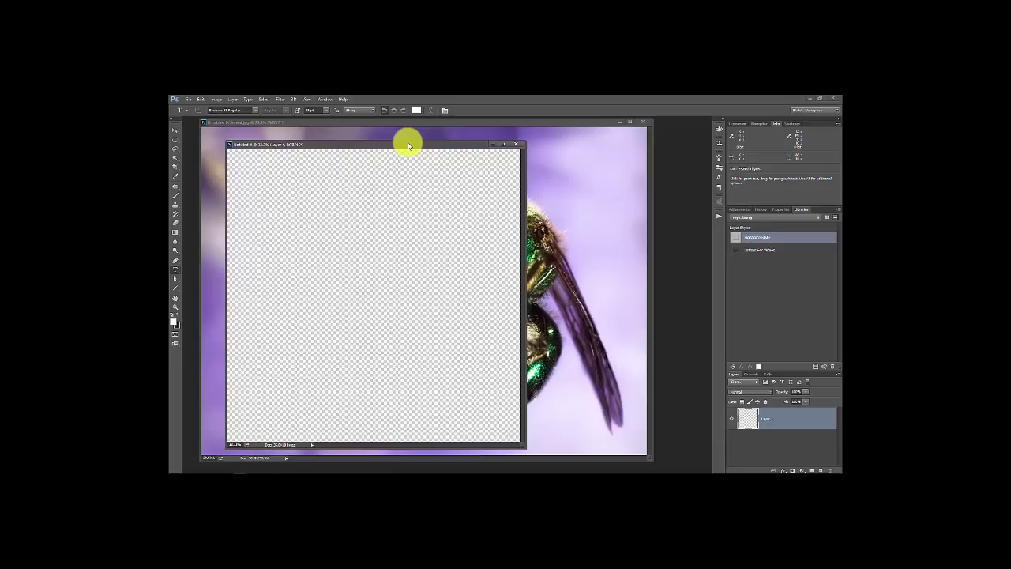
Step: Add a text line with the photographer's name in the upper part of the blank document
left_click(269, 215)
type("test")
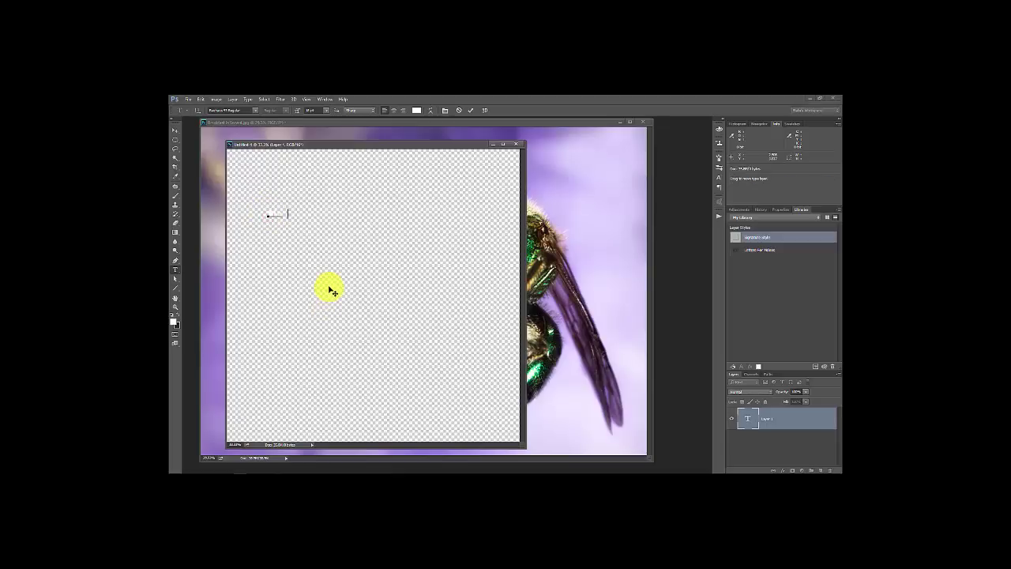
type(" test test")
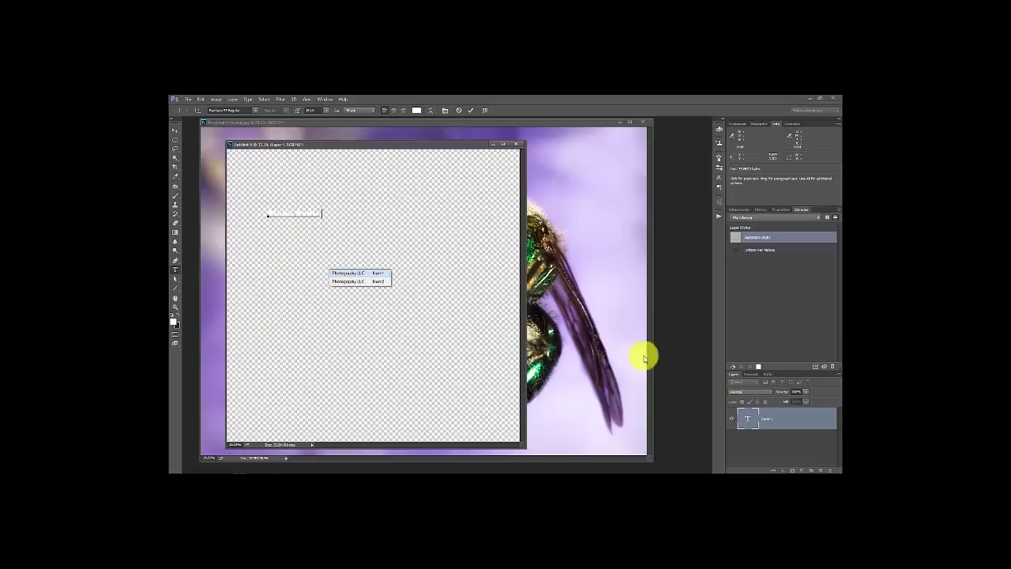
left_click(782, 422)
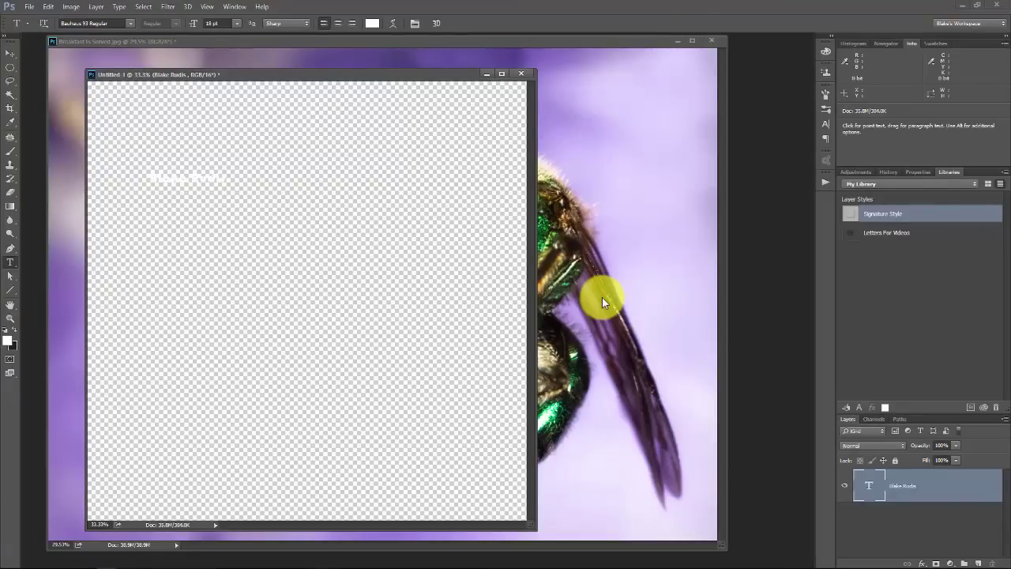
Step: Change the colour of the name text to black
left_click(213, 181)
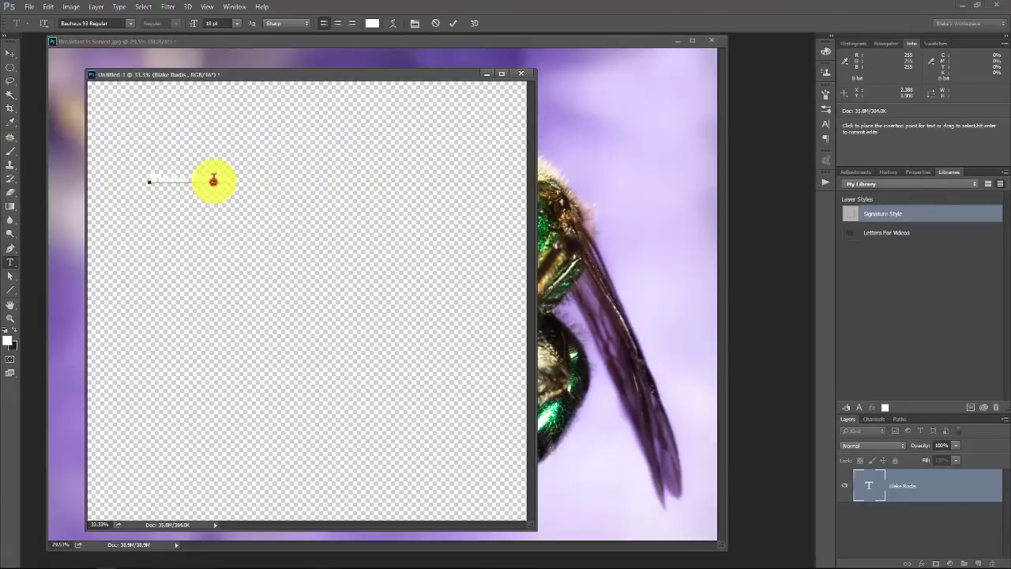
left_click(373, 28)
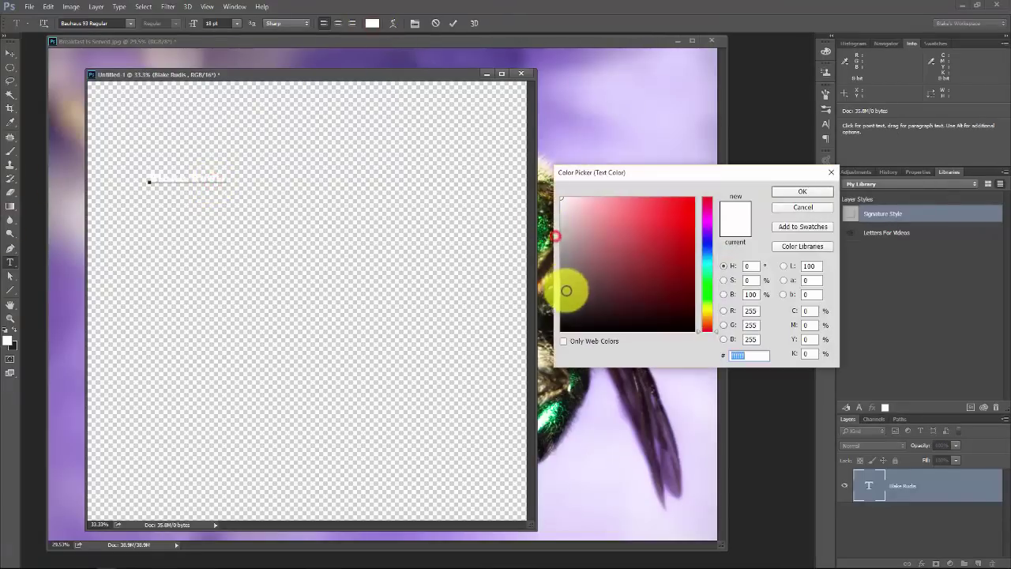
left_click_drag(566, 310, 546, 356)
left_click(802, 191)
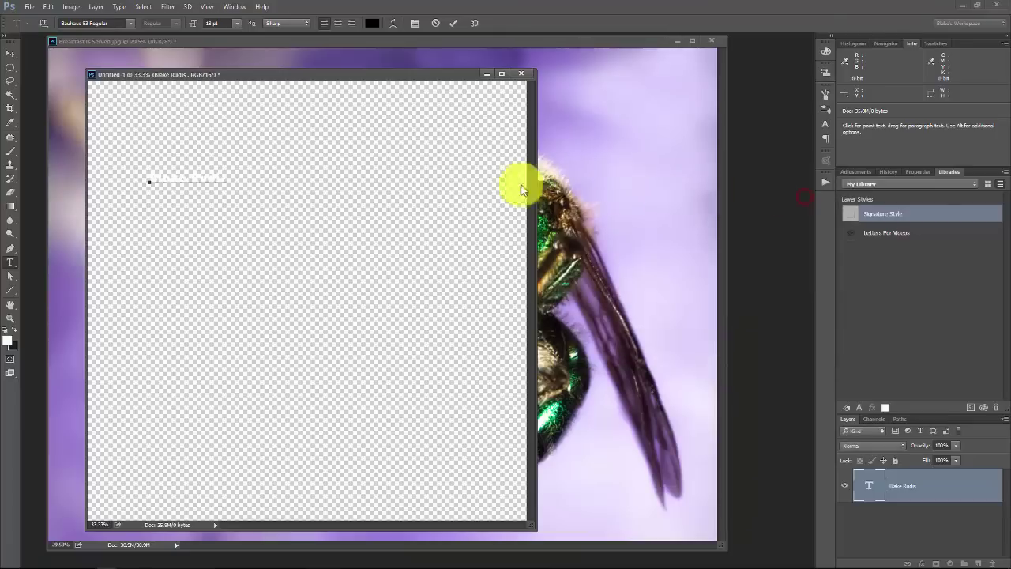
left_click(227, 175)
left_click(373, 23)
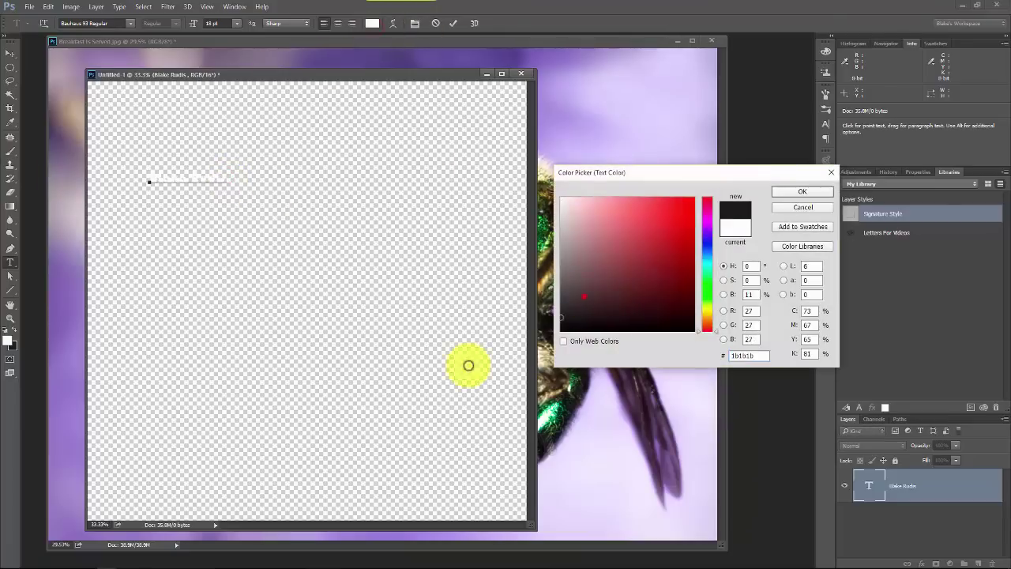
left_click(794, 202)
left_click(936, 484)
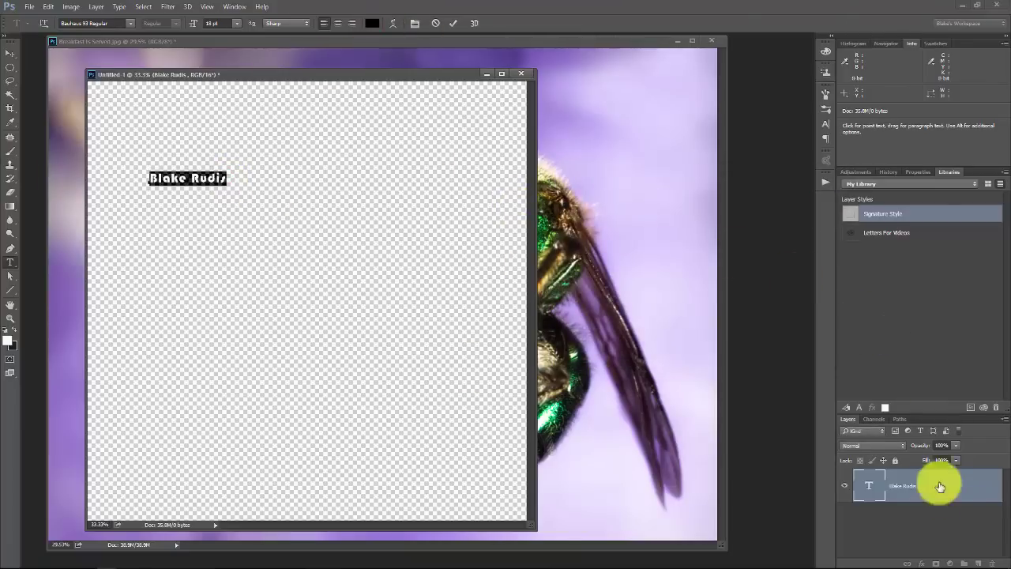
Step: Scale the name text up to about 70 pt with Free Transform so it spans most of the canvas width
key("ctrl+t")
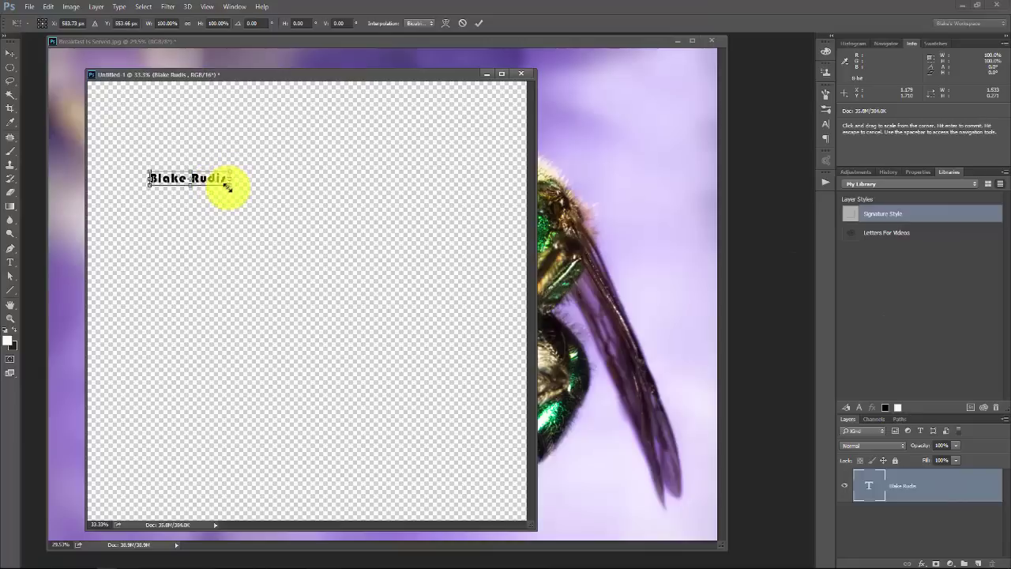
left_click_drag(240, 191, 458, 248)
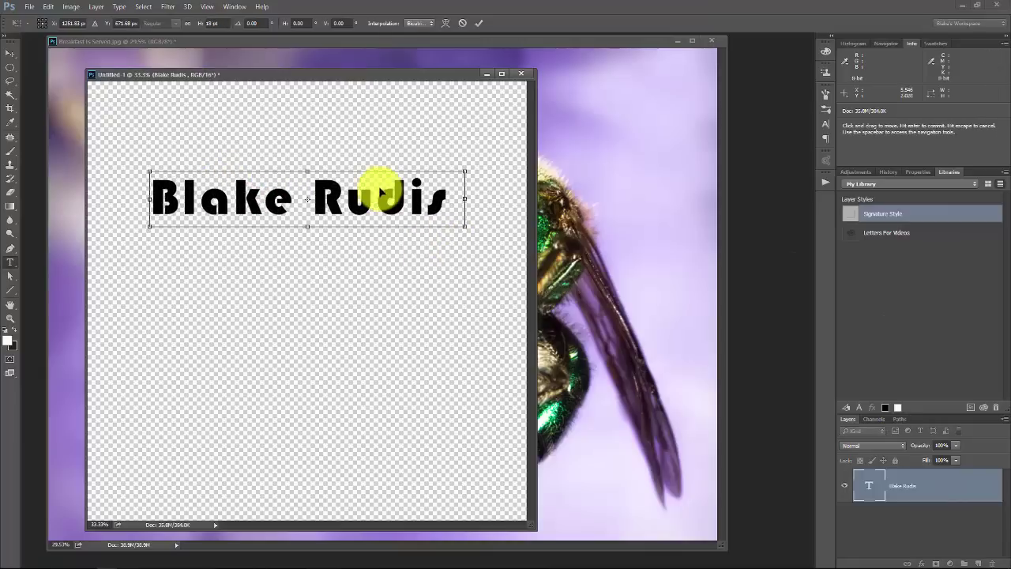
key("Return")
Step: Change the font of the whole name text to Myriad Pro Bold Condensed
left_click(355, 193)
key("ctrl+a")
left_click(97, 24)
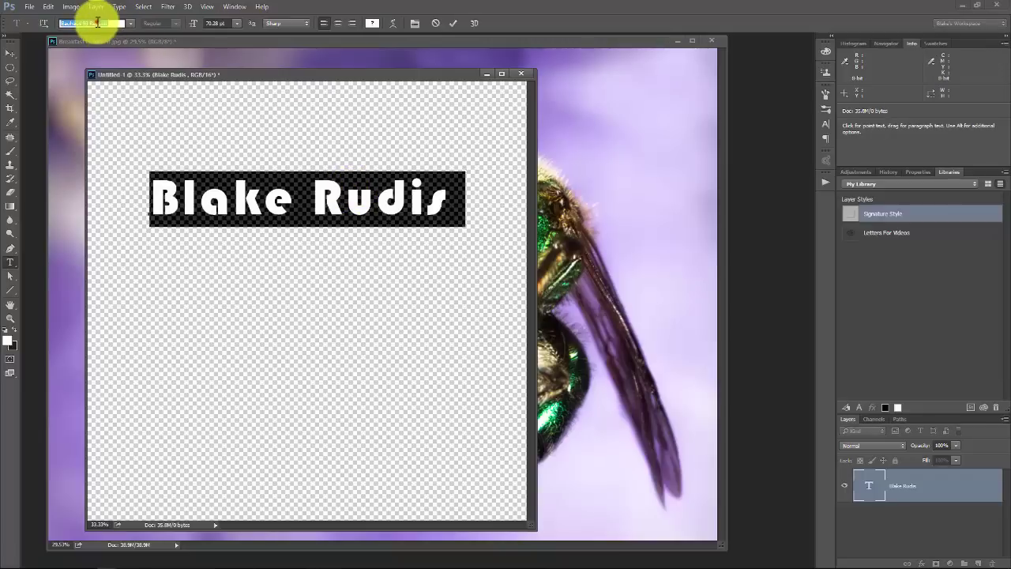
left_click(113, 23)
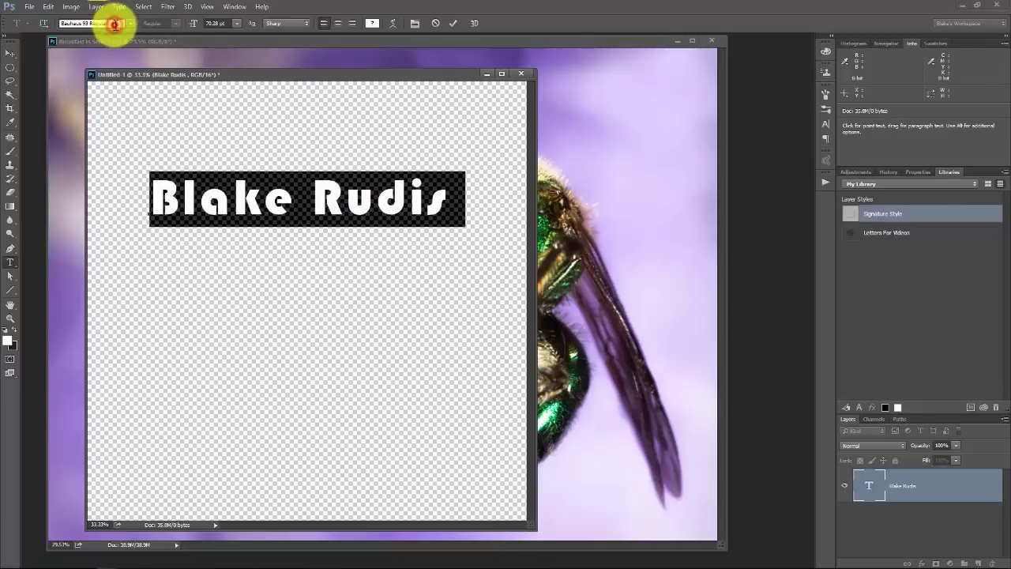
left_click(129, 23)
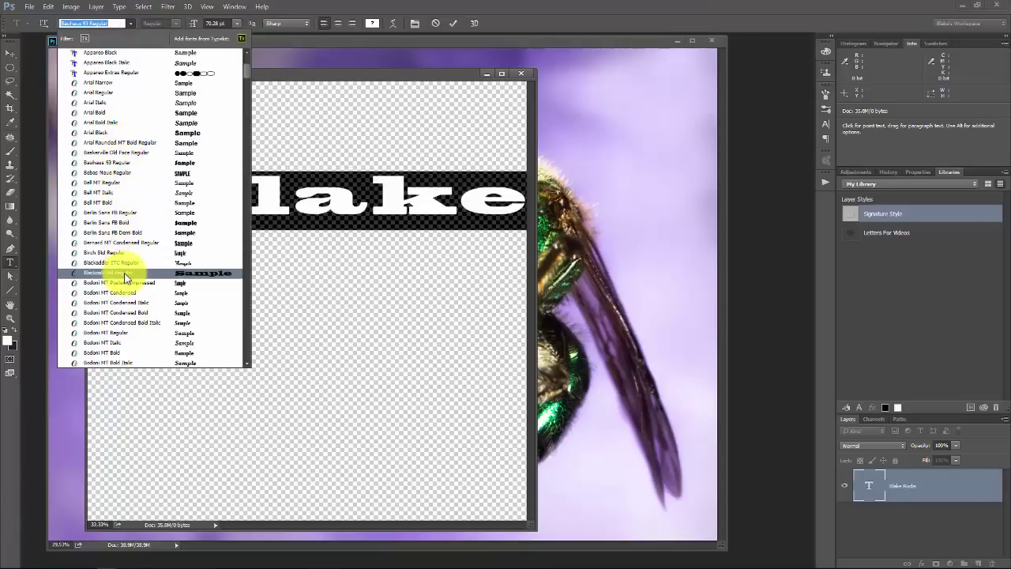
scroll(139, 169, "down", 5)
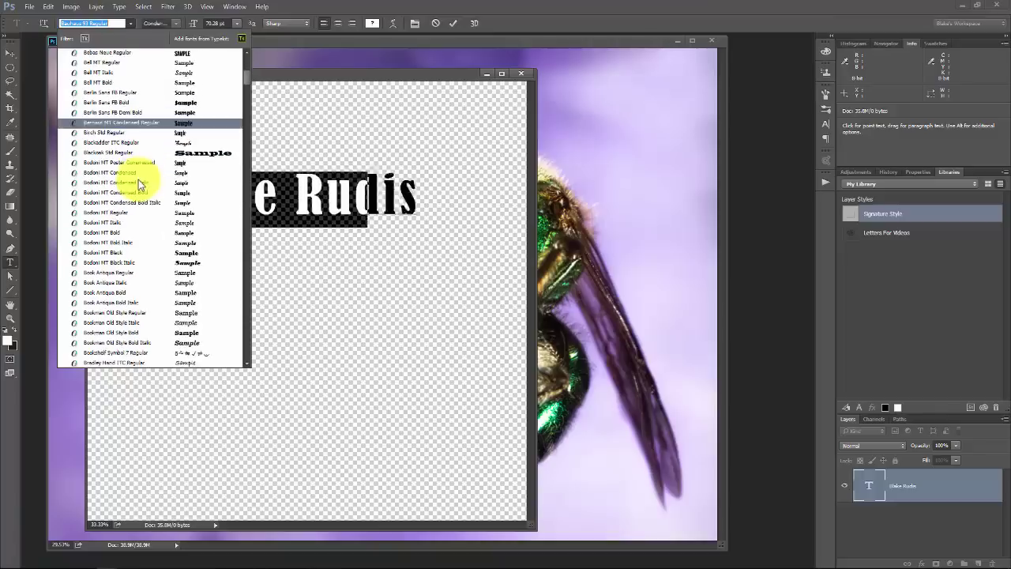
scroll(130, 237, "down", 5)
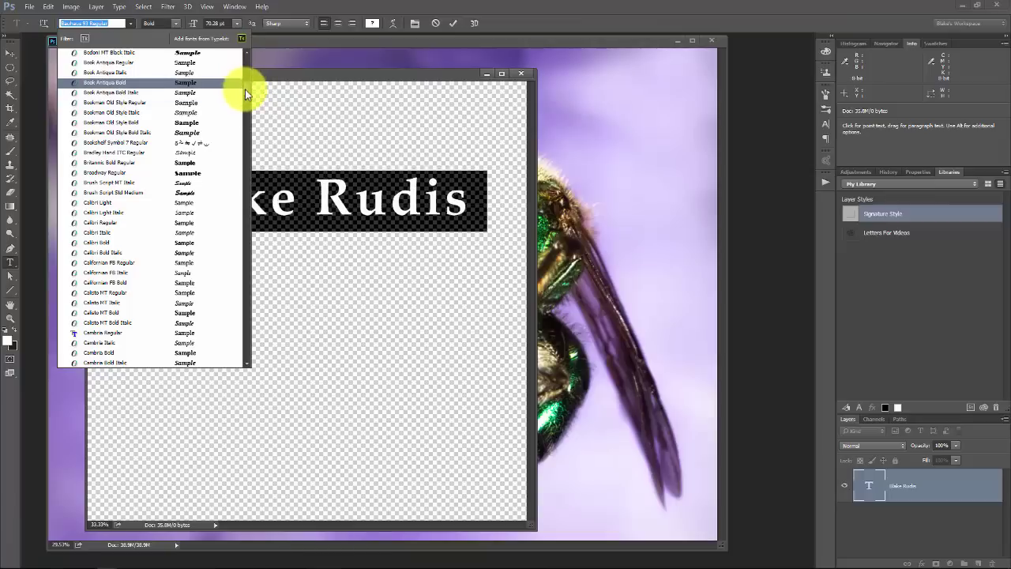
left_click_drag(245, 89, 237, 166)
scroll(237, 167, "down", 3)
scroll(236, 168, "up", 6)
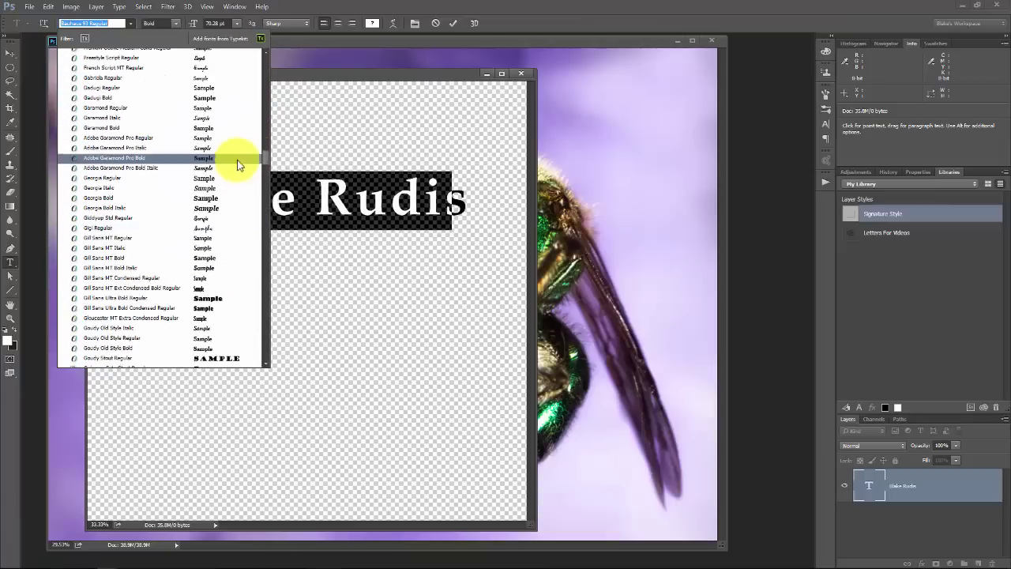
scroll(237, 158, "down", 20)
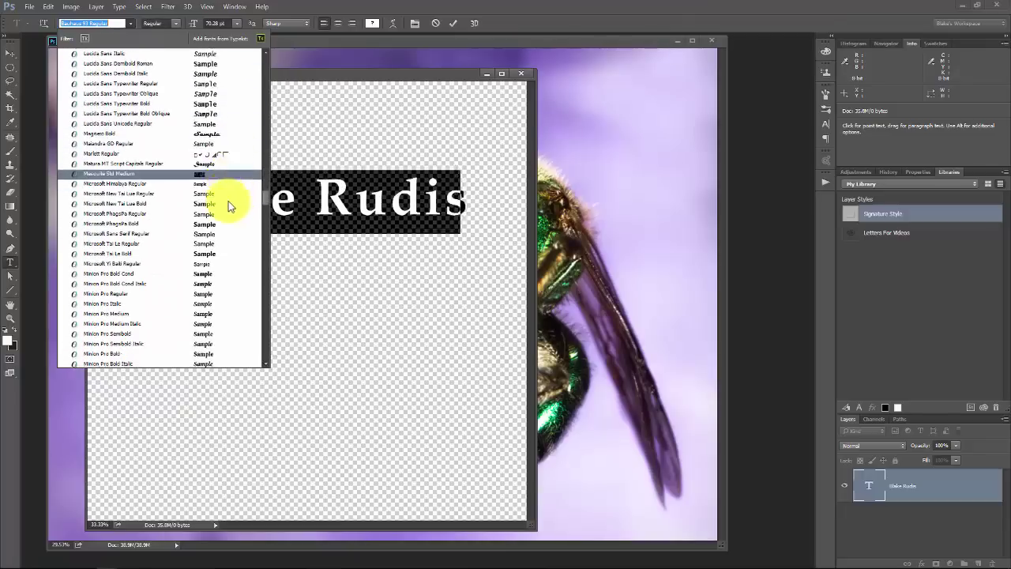
scroll(225, 206, "down", 13)
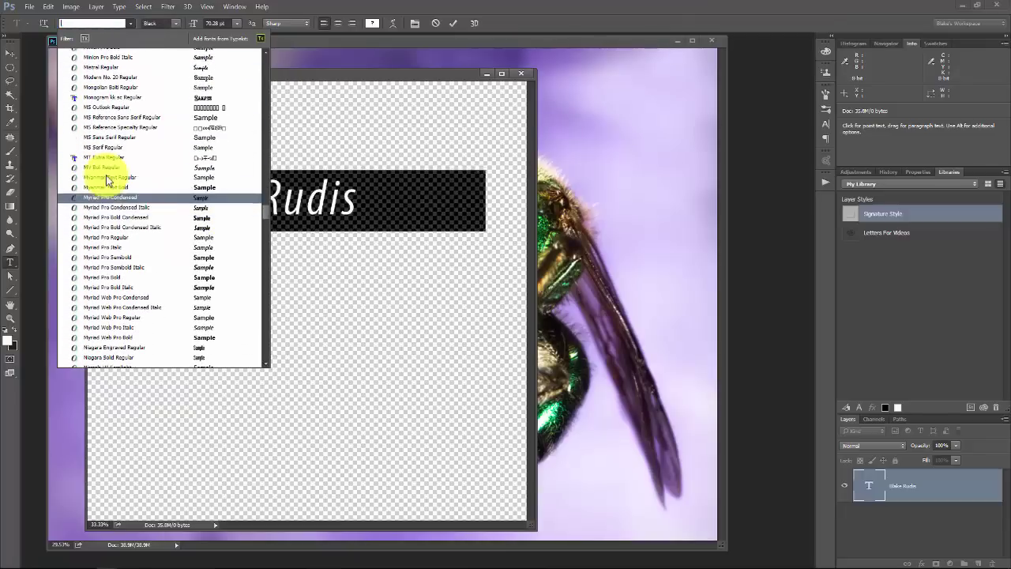
left_click(114, 217)
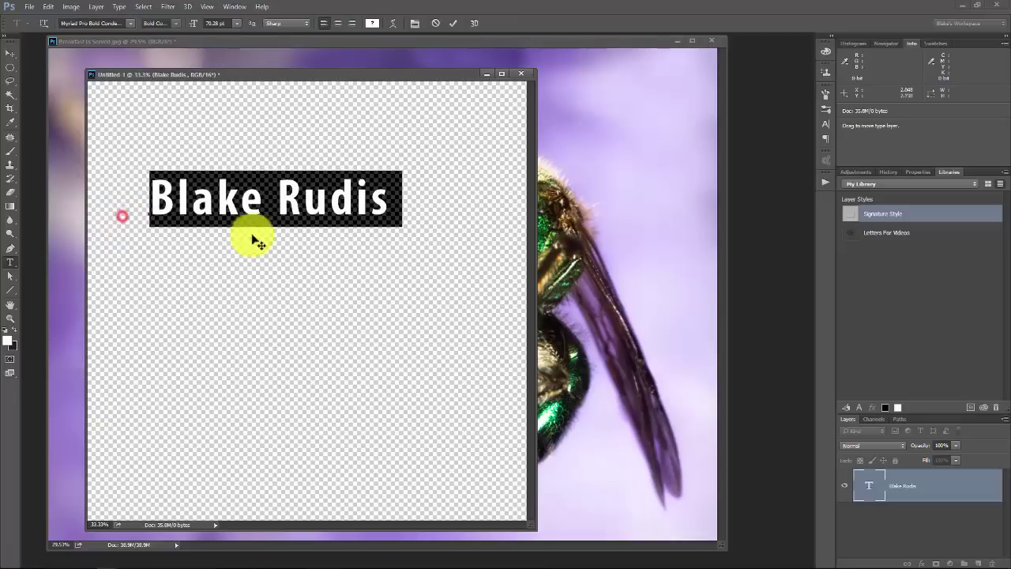
left_click(967, 482)
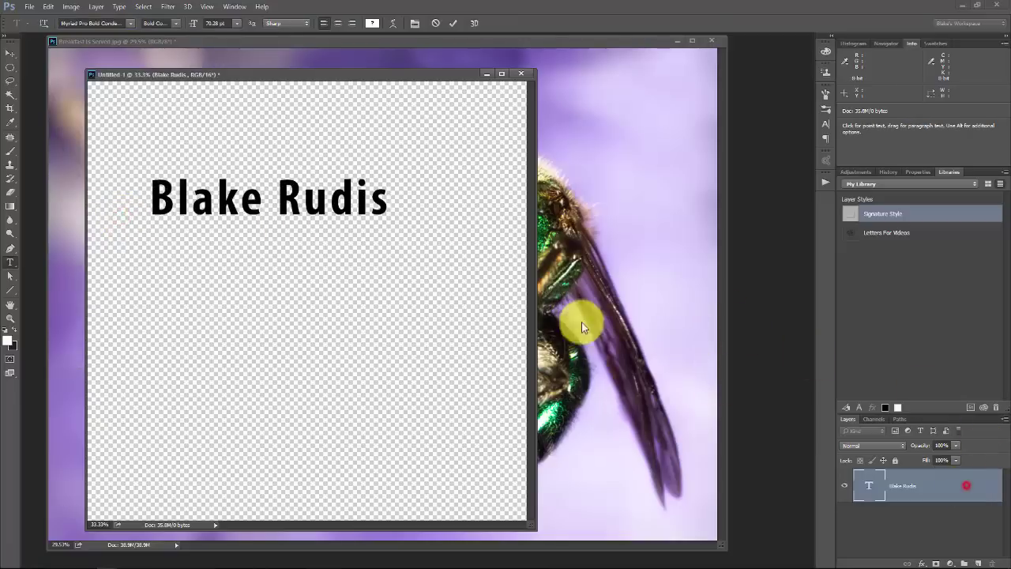
Step: Insert a © symbol directly before the name in the text layer
left_click(156, 203)
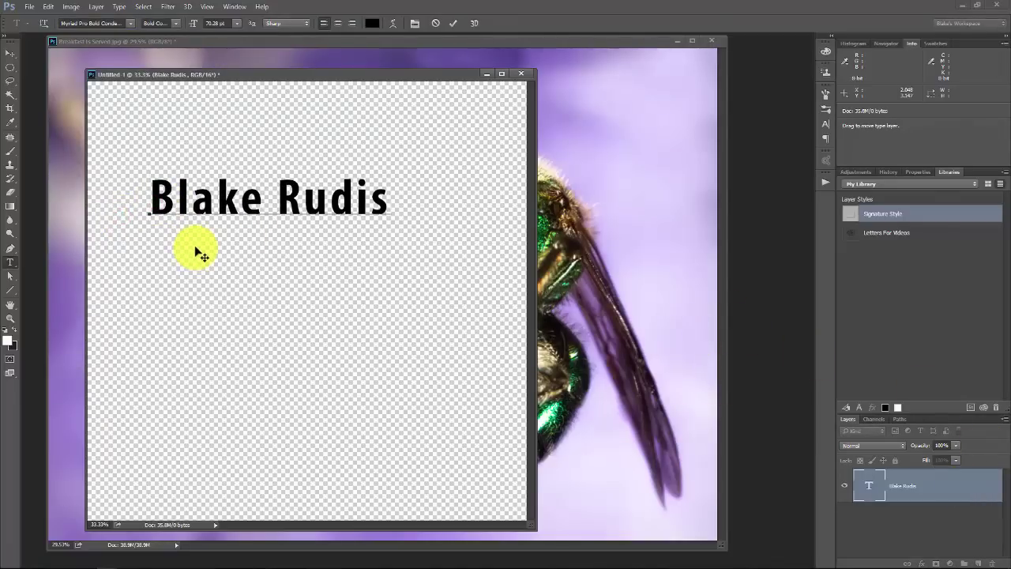
key("alt+KP_0")
key("alt+KP_1")
key("alt+KP_6")
key("alt+KP_9")
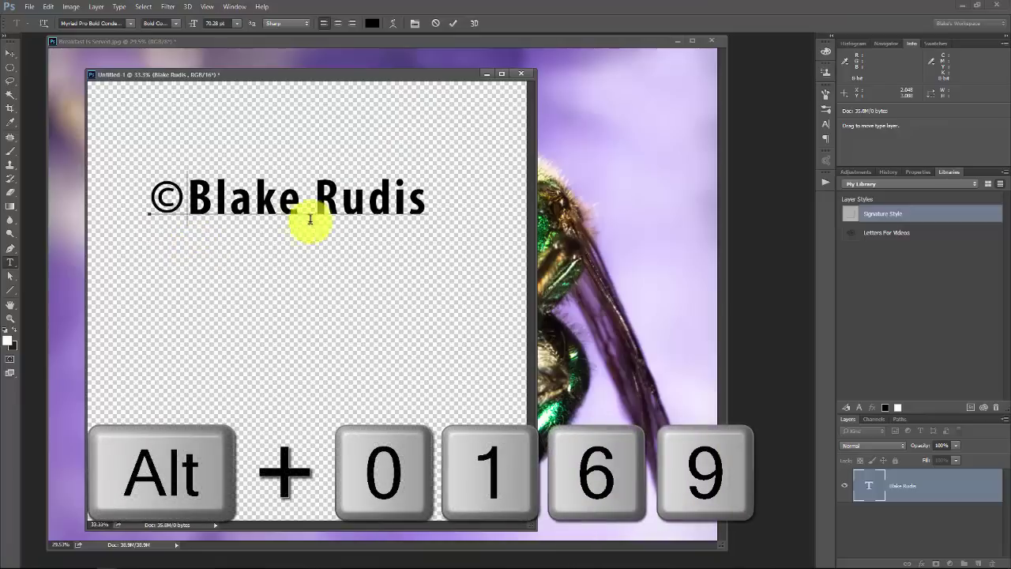
left_click(928, 496)
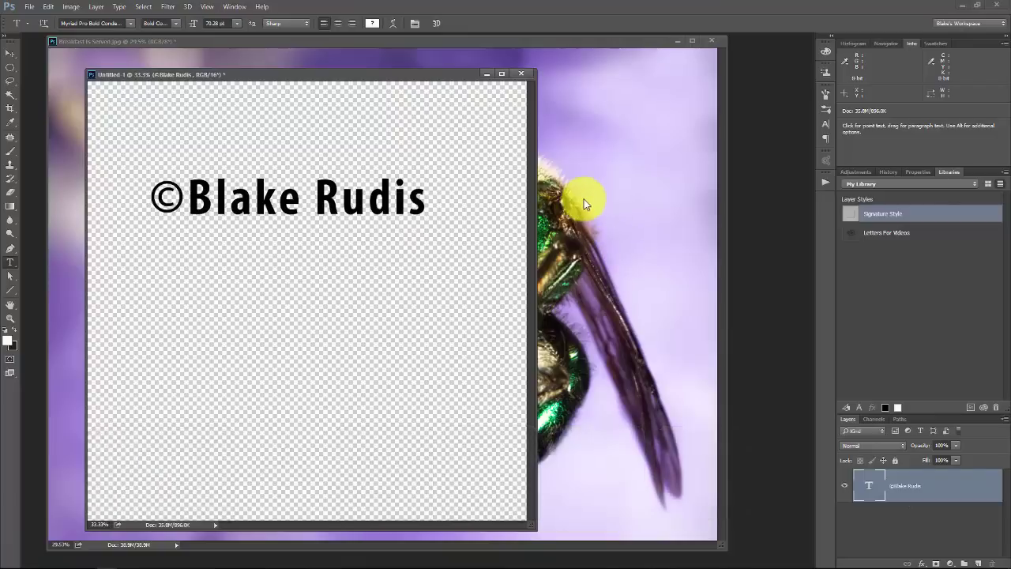
Step: Duplicate the copyright text layer and place the copy about 0.69 in below the original
key("ctrl+j")
key("v")
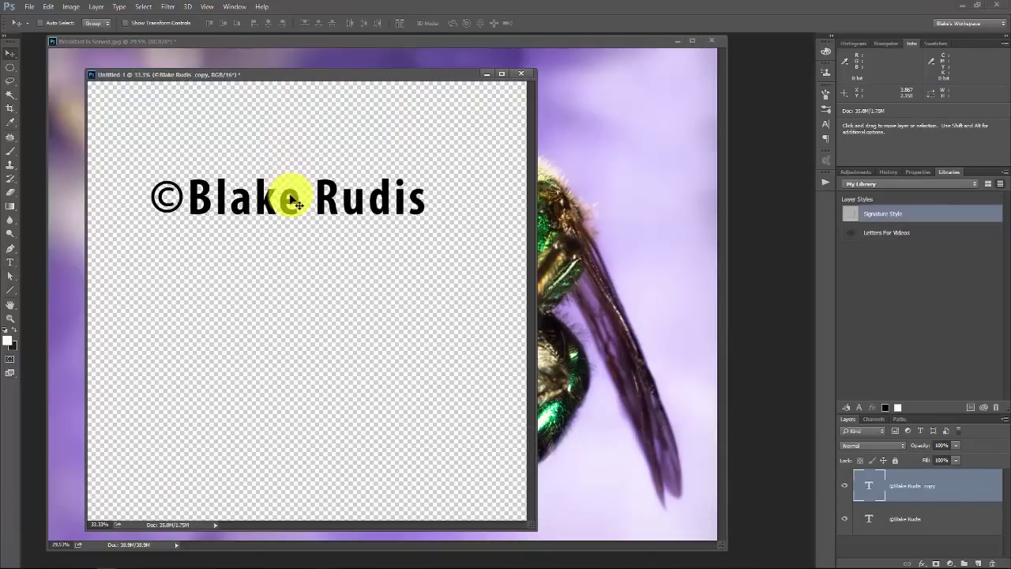
left_click_drag(293, 198, 289, 236)
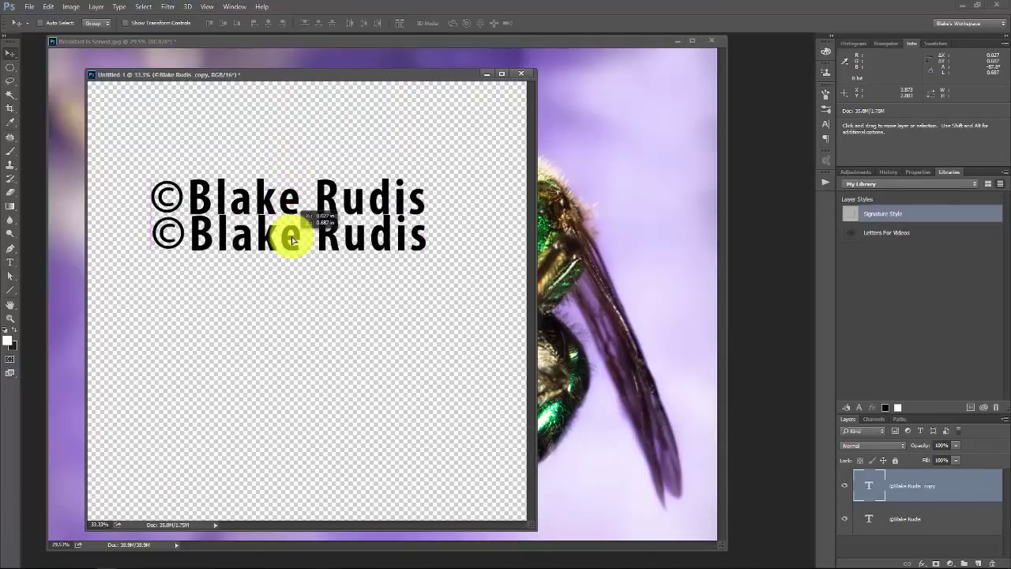
Step: Replace the text of the duplicated lower line with "Photography"
key("t")
left_click_drag(421, 240, 151, 244)
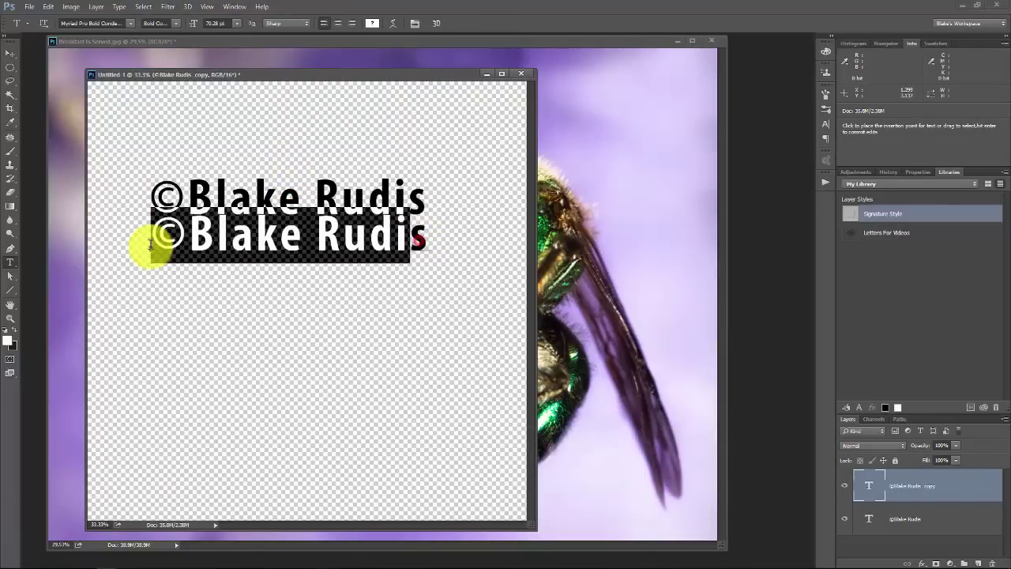
key("BackSpace")
key("Delete")
type("Photo")
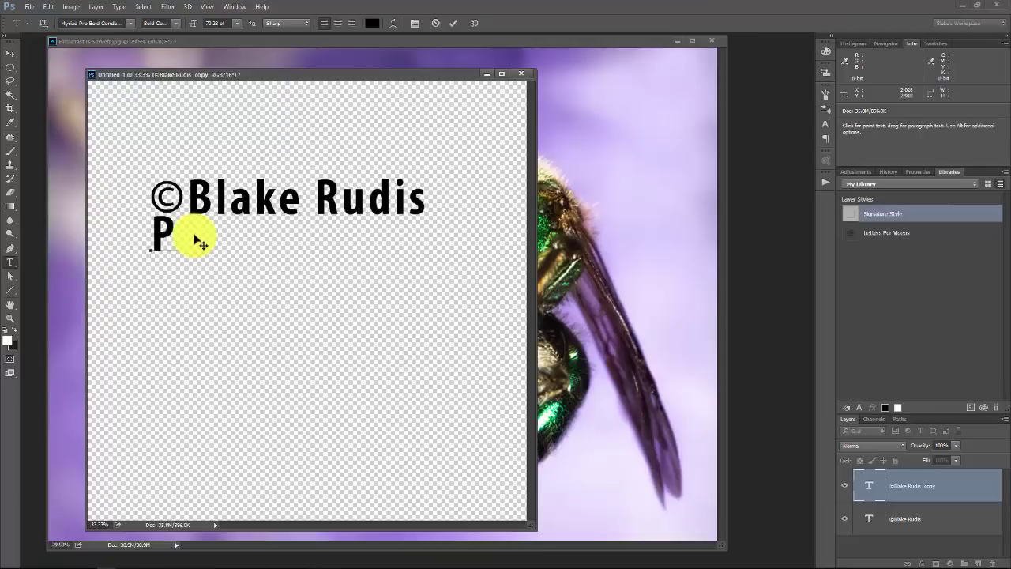
type("aphy")
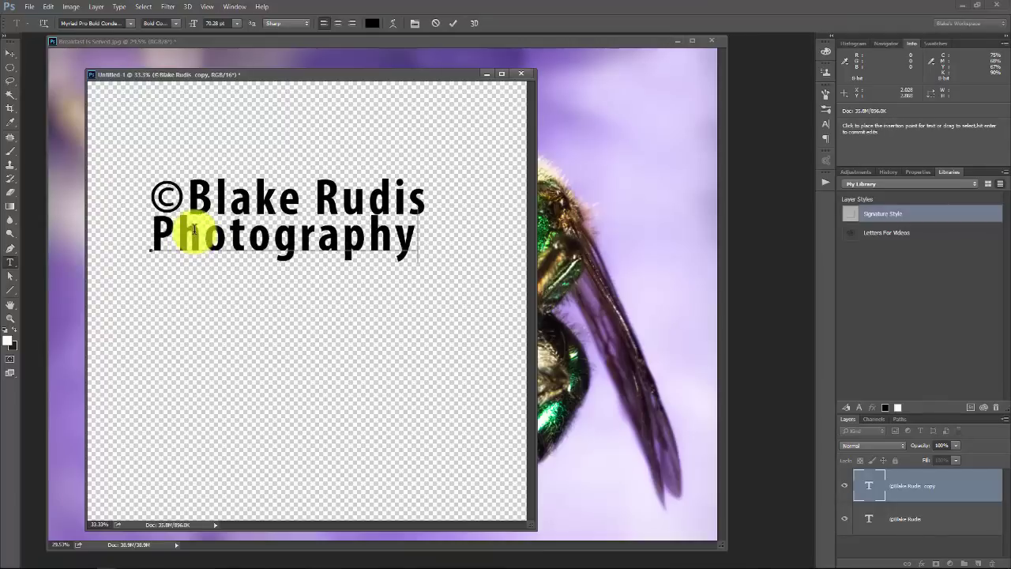
Step: Stretch the Photography text to about 103% width to match the name line, and nudge it slightly down
key("ctrl+Return")
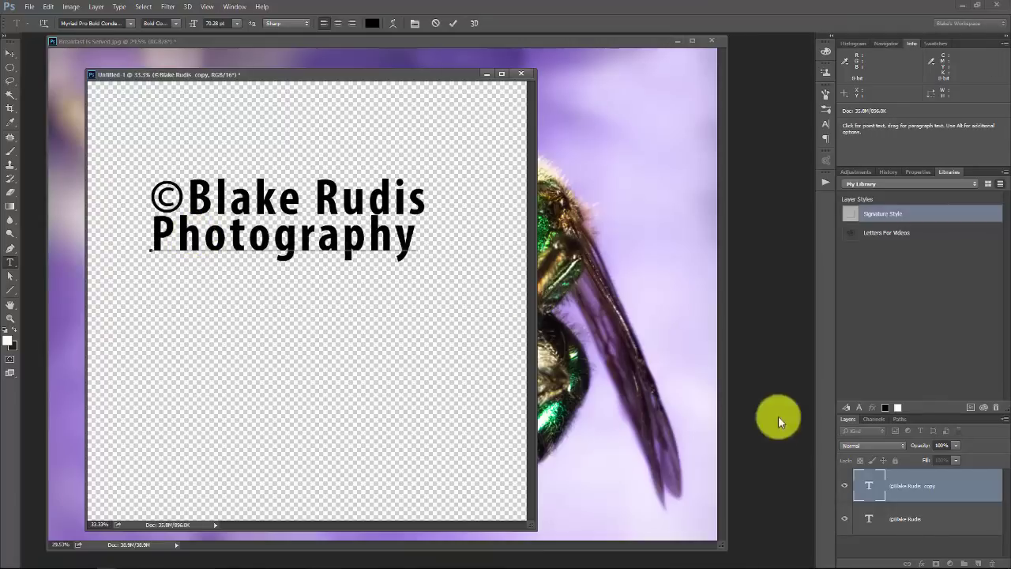
left_click(920, 484)
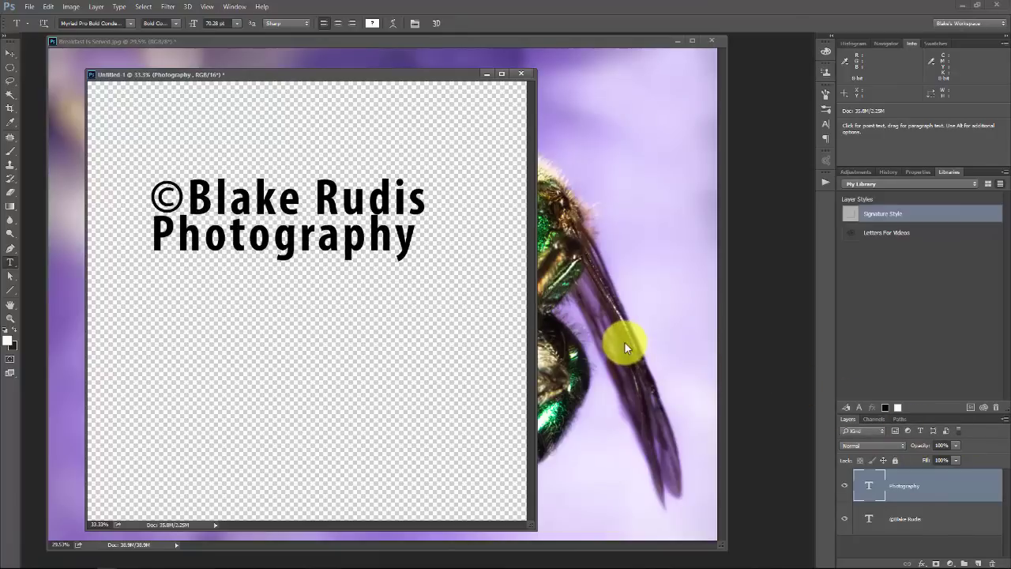
key("ctrl+t")
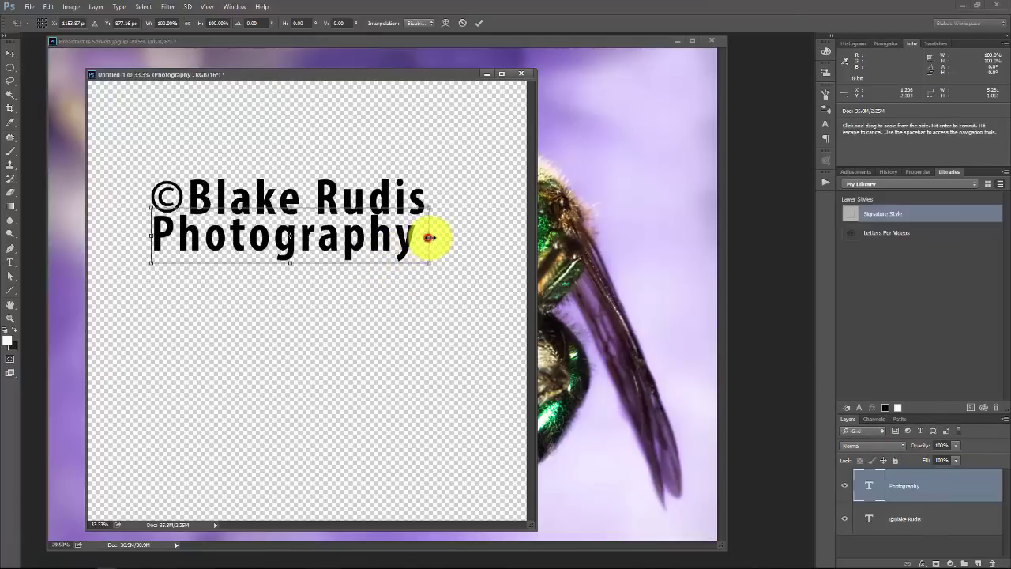
left_click_drag(428, 237, 436, 238)
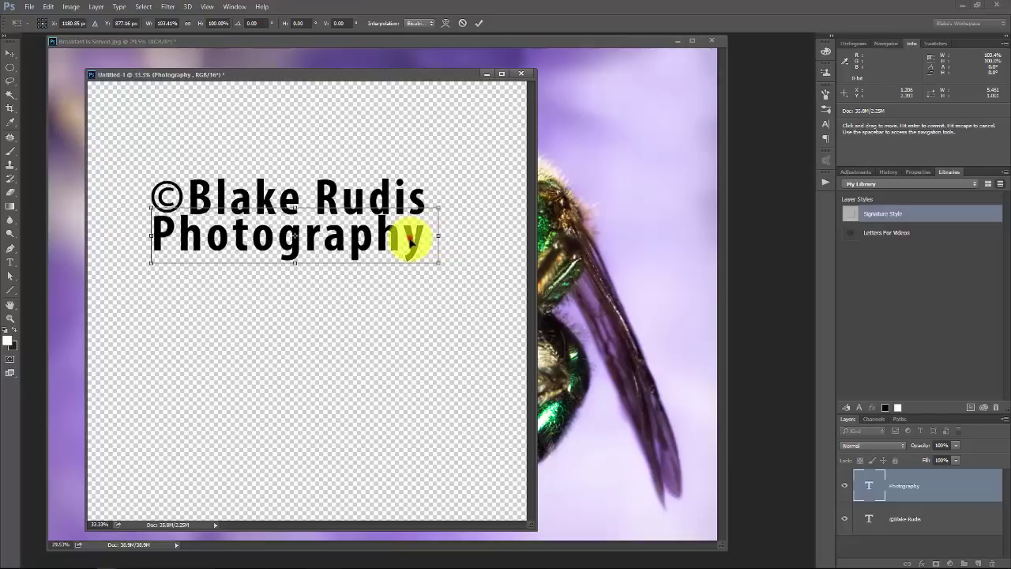
left_click_drag(406, 234, 409, 245)
key("Return")
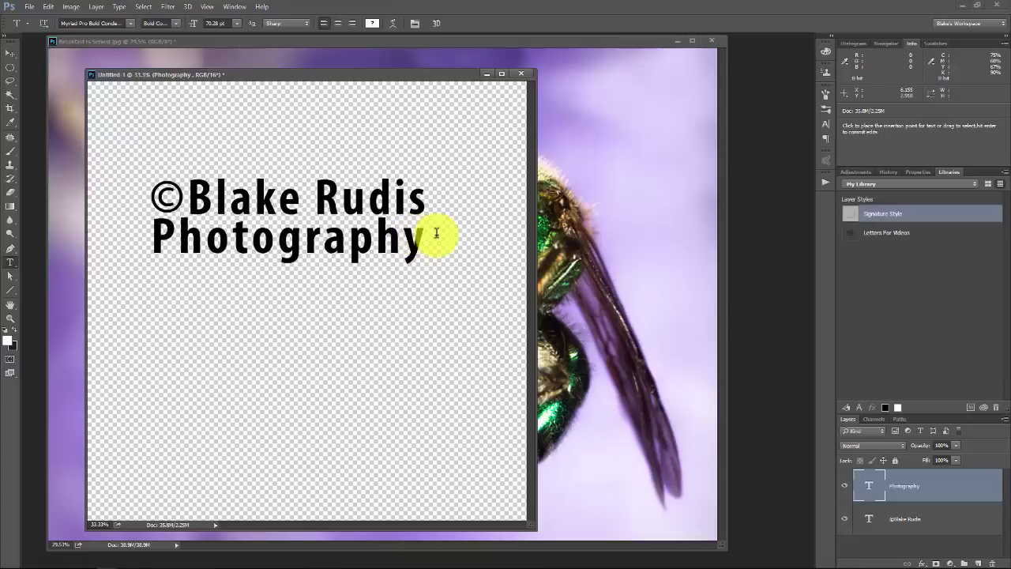
Step: Scale both text lines up together proportionally and position them to span nearly the full canvas width
left_click(934, 519, "shift")
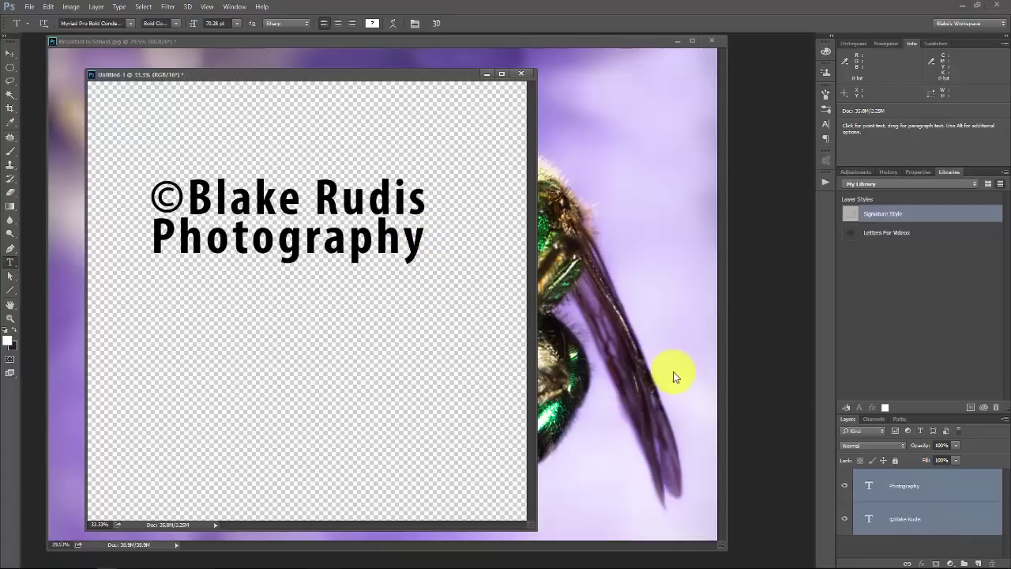
key("ctrl+t")
left_click_drag(423, 265, 361, 248)
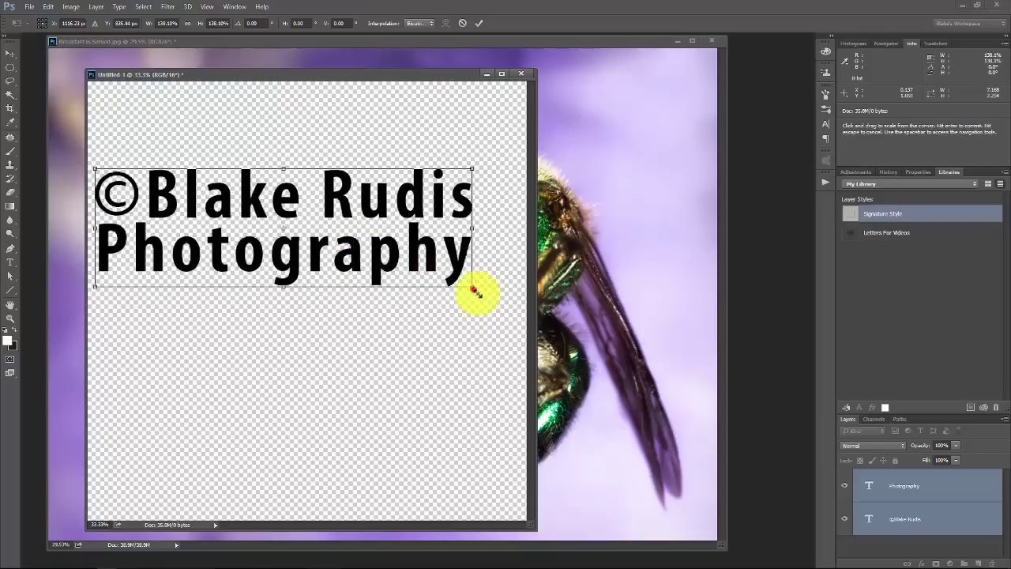
mouse_move(472, 287)
left_mouse_down()
mouse_move(517, 306)
mouse_move(456, 278)
left_mouse_up()
key("Return")
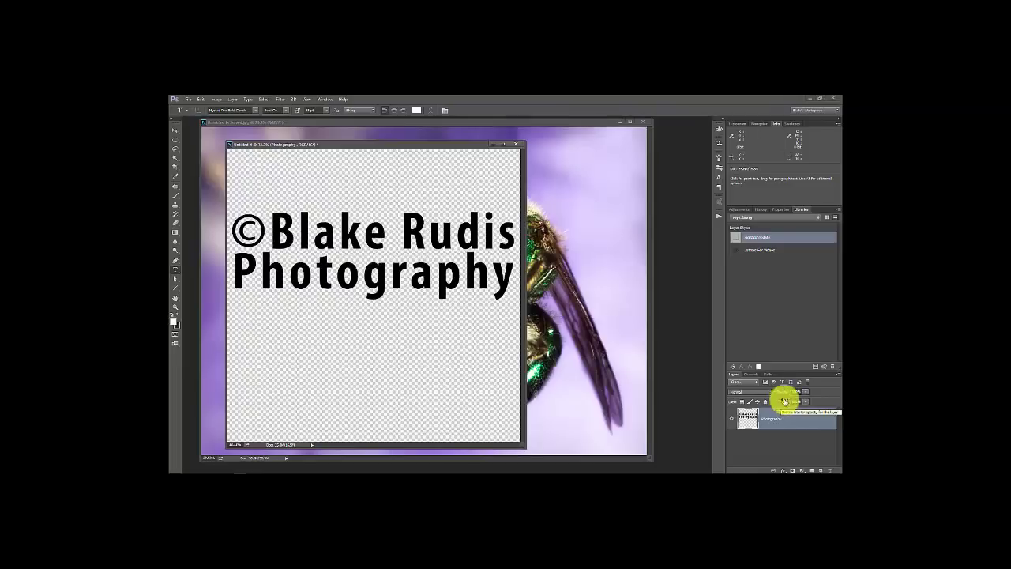
Step: Merge the visible text layers and define the result as a brush preset named as the photographer's watermark
key("ctrl+e")
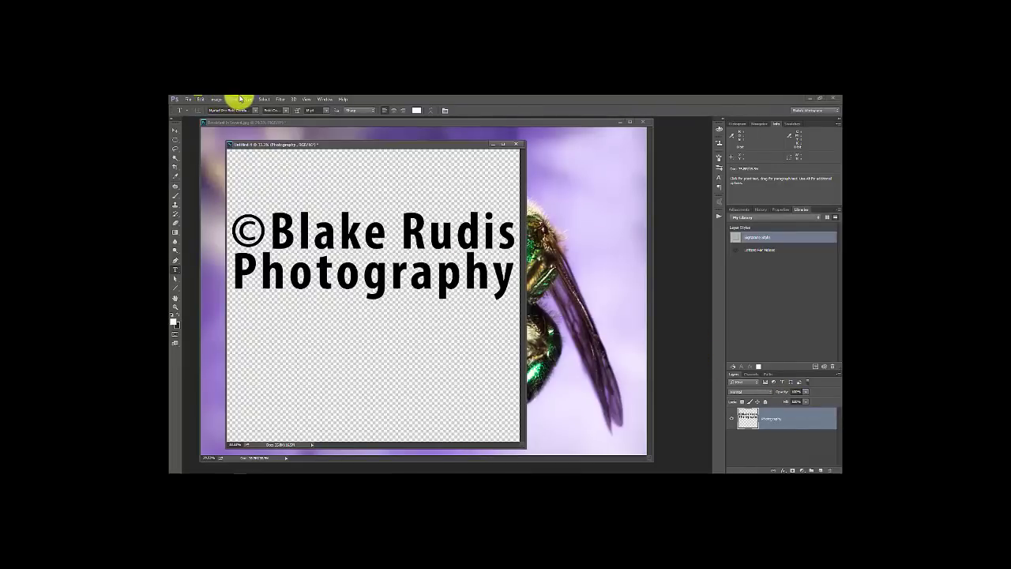
left_click(203, 99)
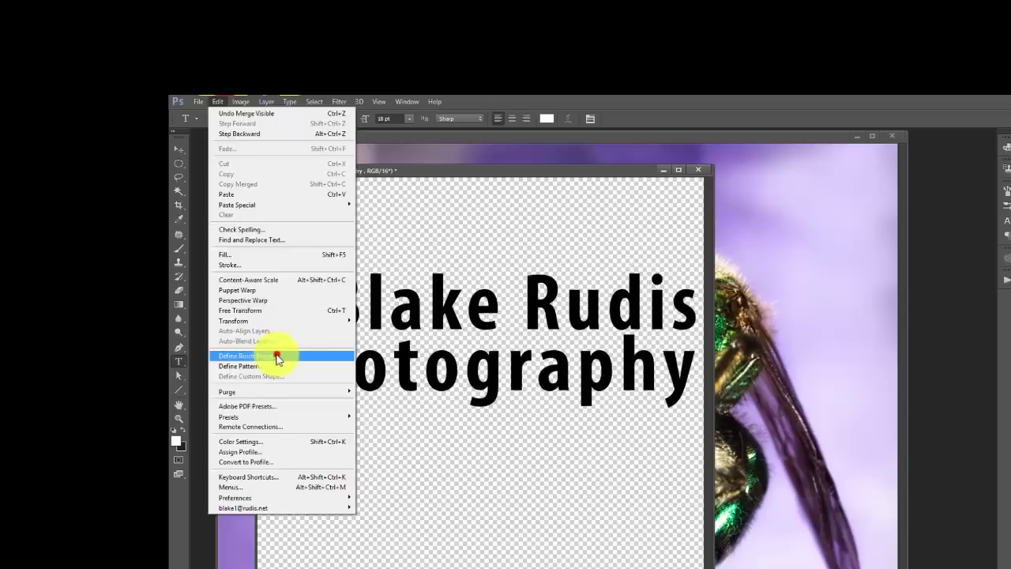
left_click(278, 359)
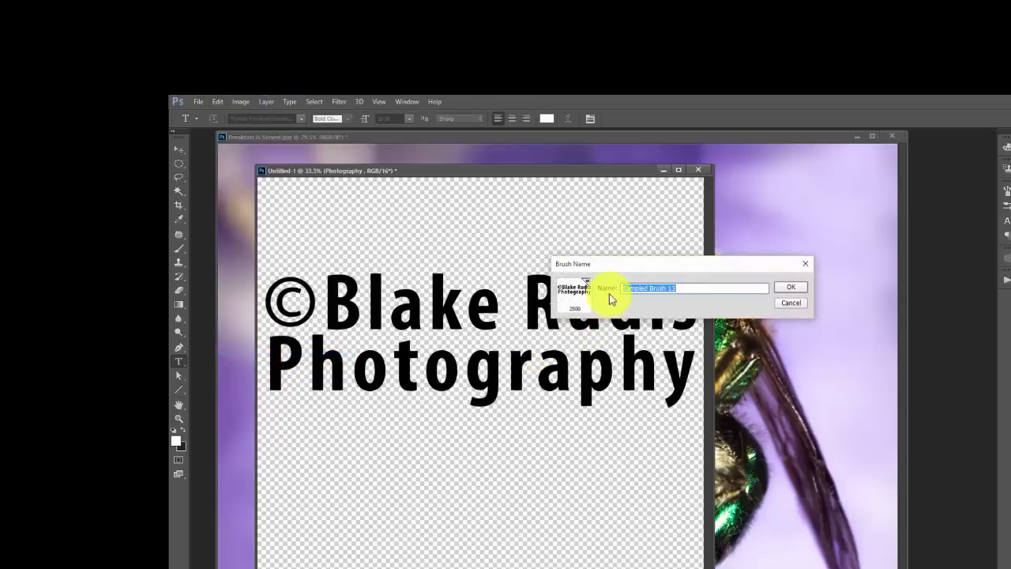
type("Blake Wat")
type("er Maer")
key("Return")
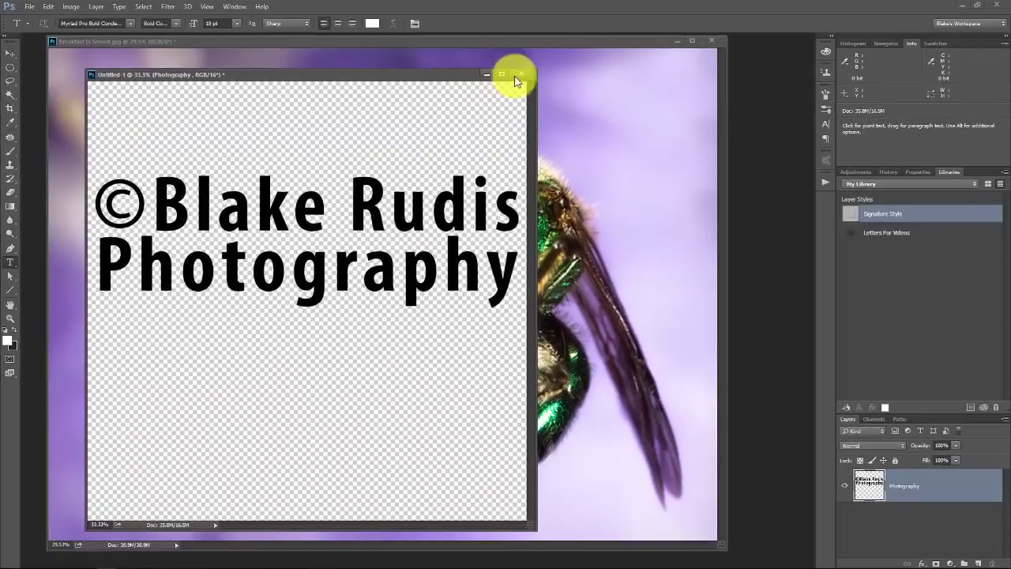
Step: Close the watermark document and choose the new 2500 px watermark brush for painting on the Breakfast is Served photo
left_click(550, 90)
left_click(527, 225)
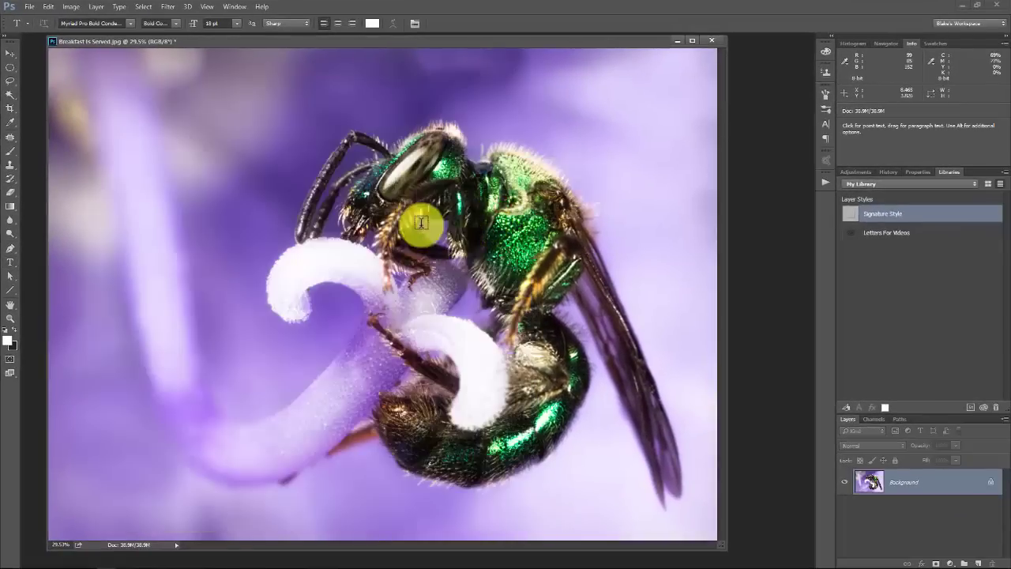
key("b")
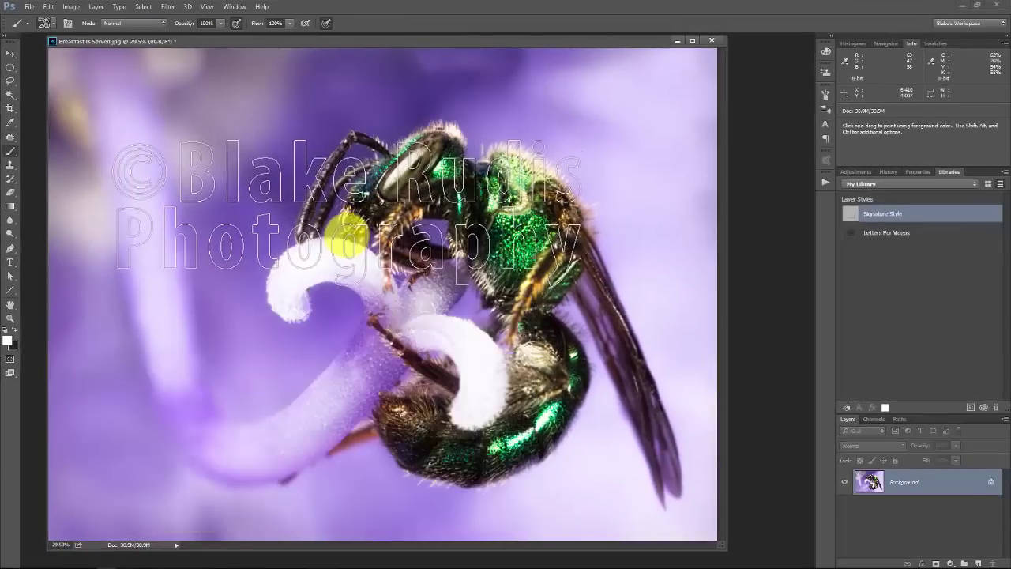
right_click(296, 191)
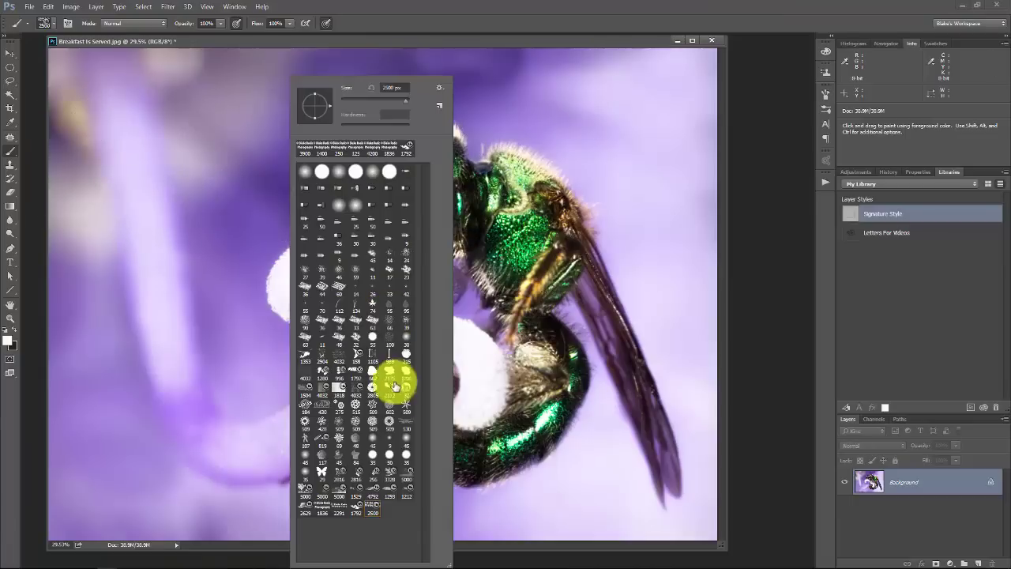
left_click(372, 508)
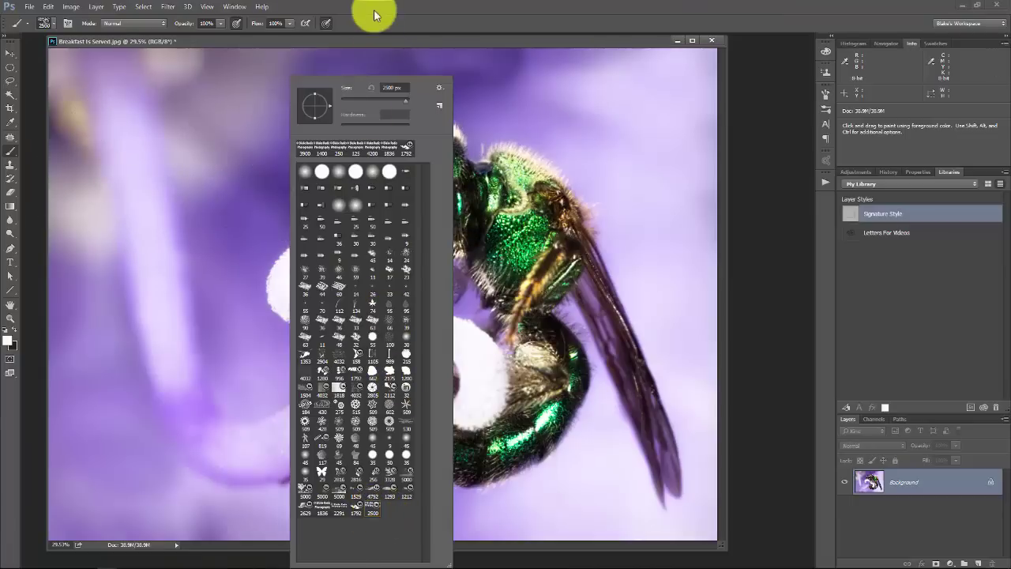
left_click(375, 44)
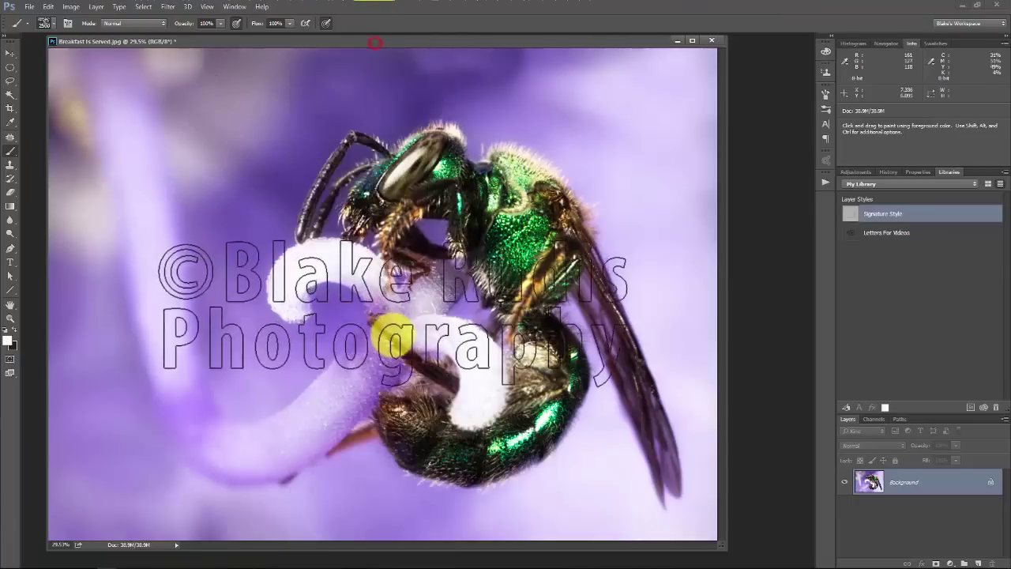
Step: Add a new layer and try stamping the watermark large across the photo's upper left and small just below it
left_click(979, 563)
left_click(266, 151)
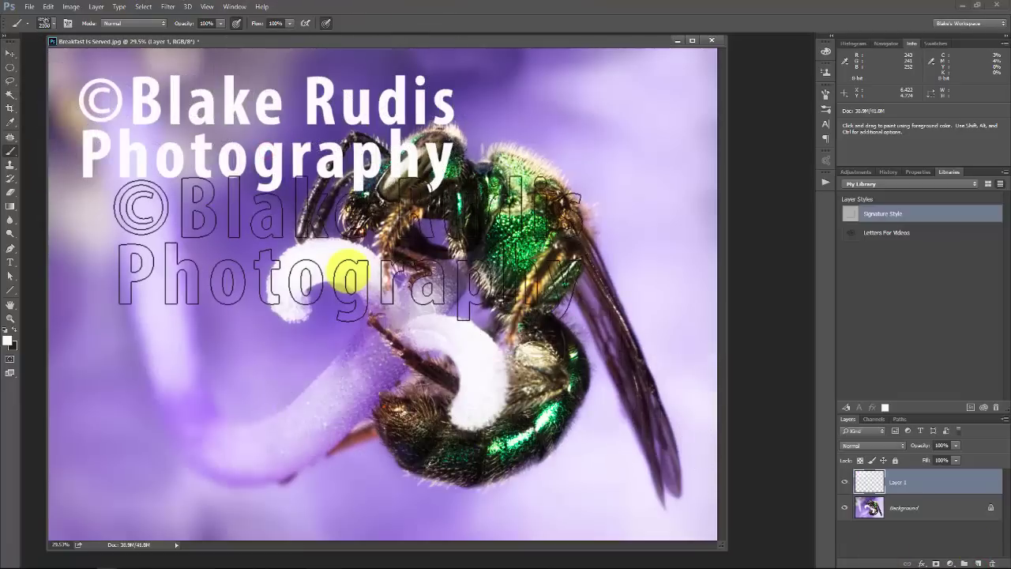
key("bracketleft")
key("bracketleft")
key("bracketleft")
key("bracketleft")
key("bracketleft")
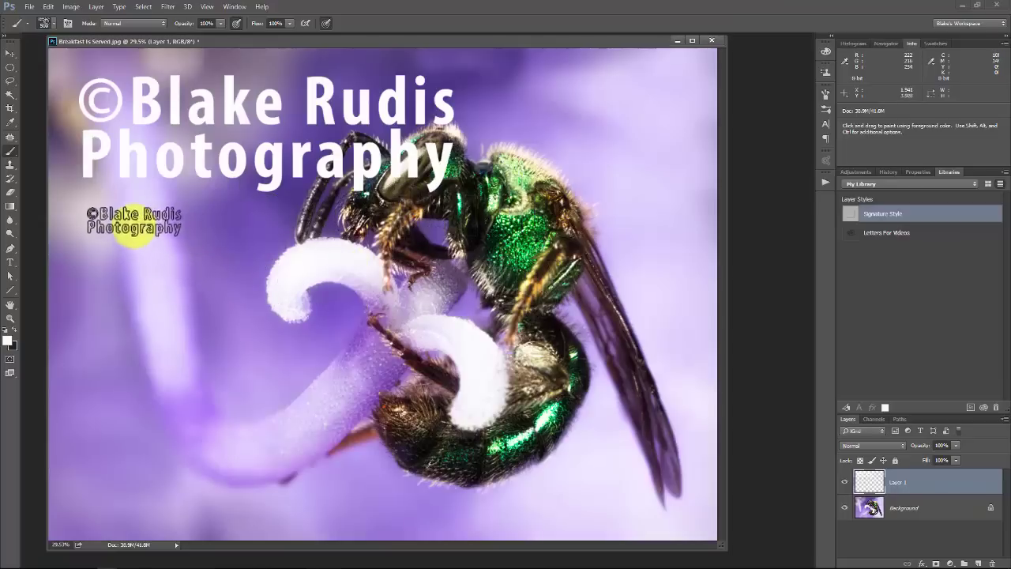
left_click(113, 214)
Step: Try stamping a much larger watermark across the lower half of the photo with the brush enlarged to 3900 px
key("bracketright")
key("bracketright")
key("bracketright")
key("bracketright")
key("bracketright")
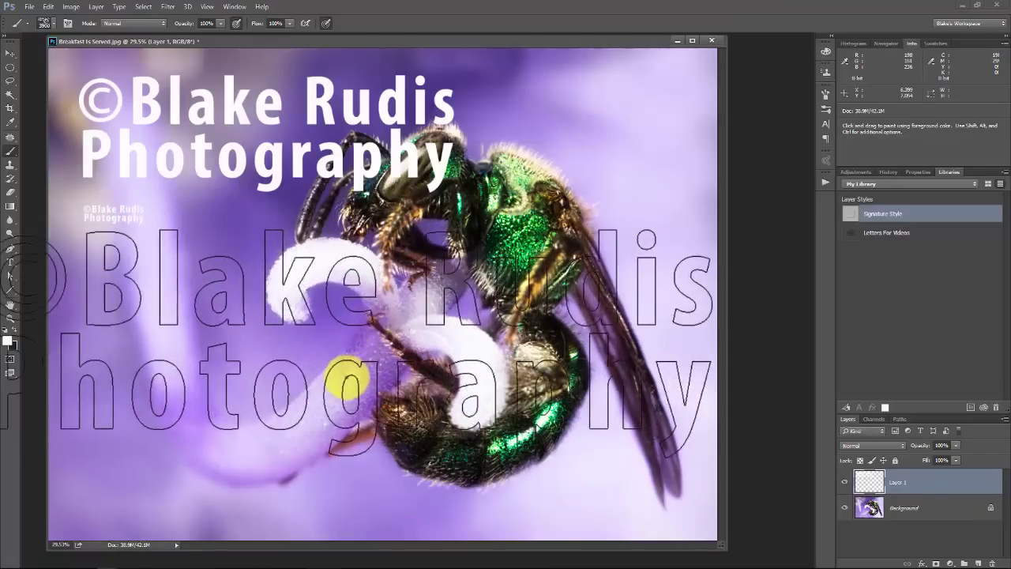
left_click(348, 347)
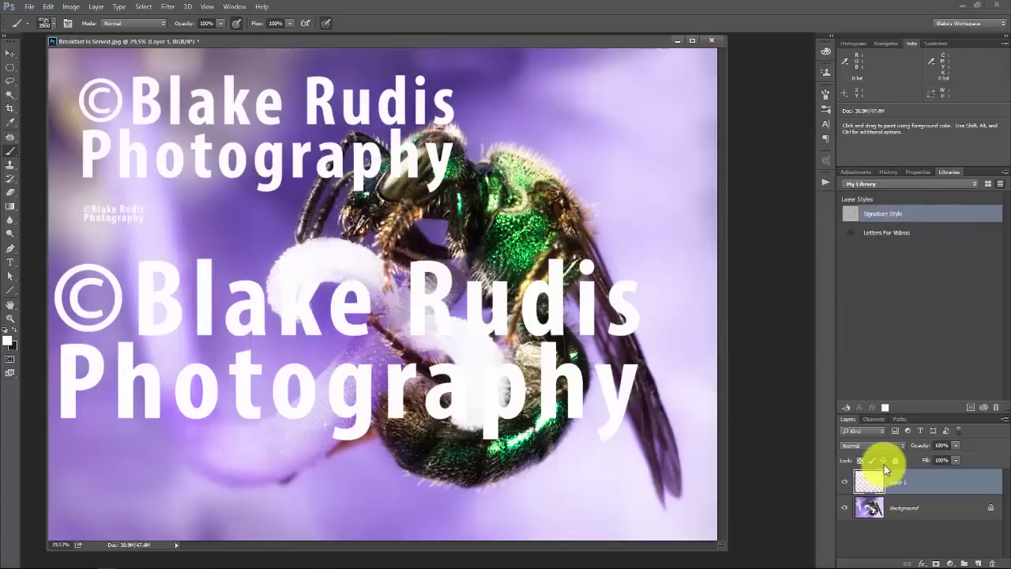
Step: Replace the test-stamp layer with a new empty layer and stamp one white watermark across the photo's lower half
key("Delete")
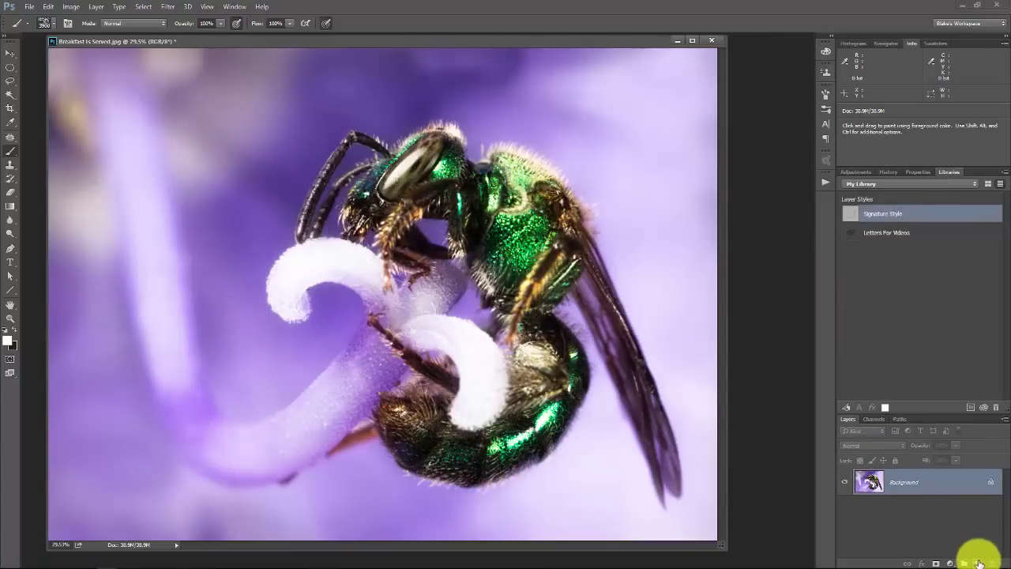
left_click(978, 562)
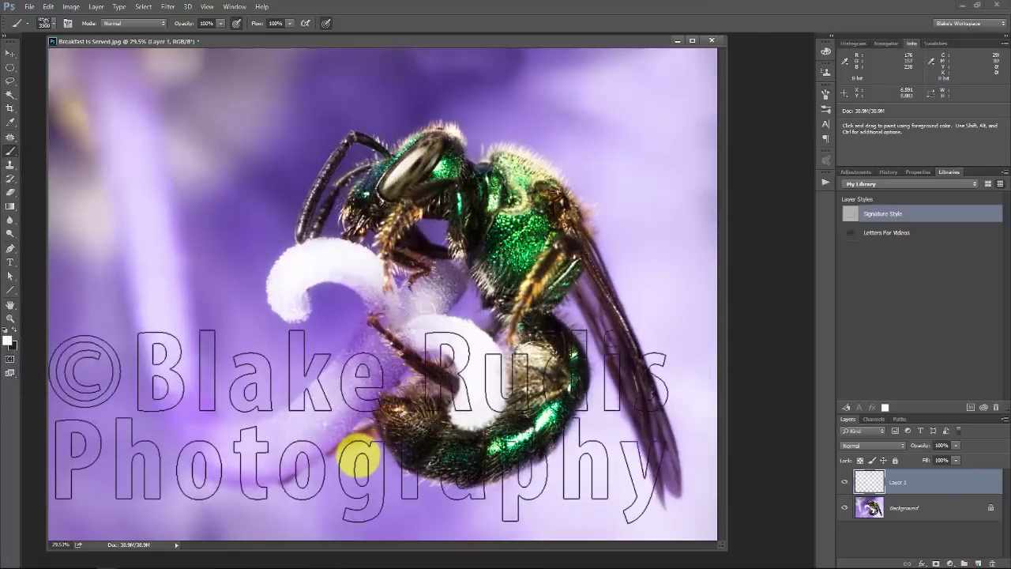
left_click(367, 396)
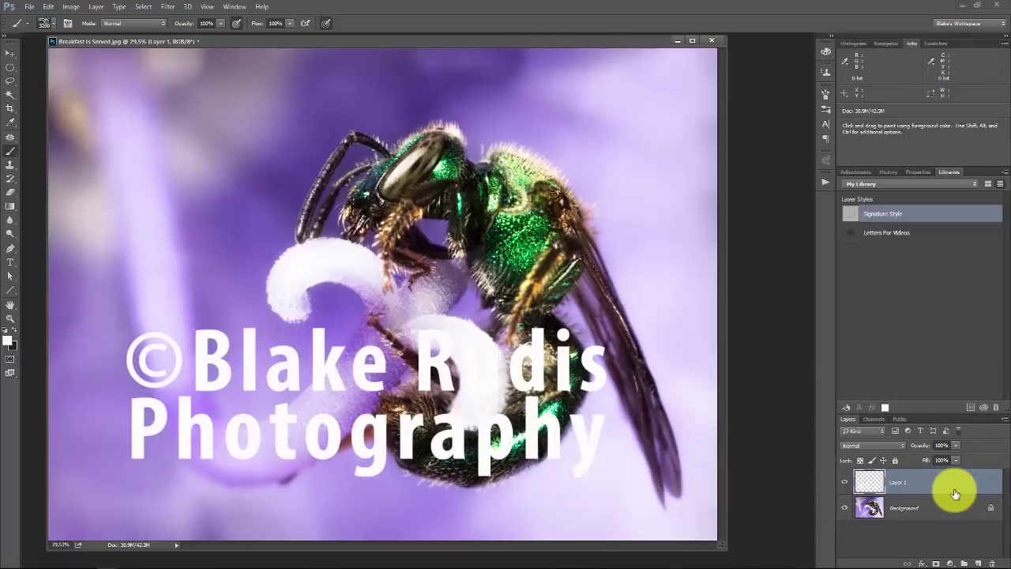
Step: Compare blend modes such as Soft Light, Pin Light and Color on the watermark layer and set it to Overlay
left_click(895, 446)
left_click(847, 337)
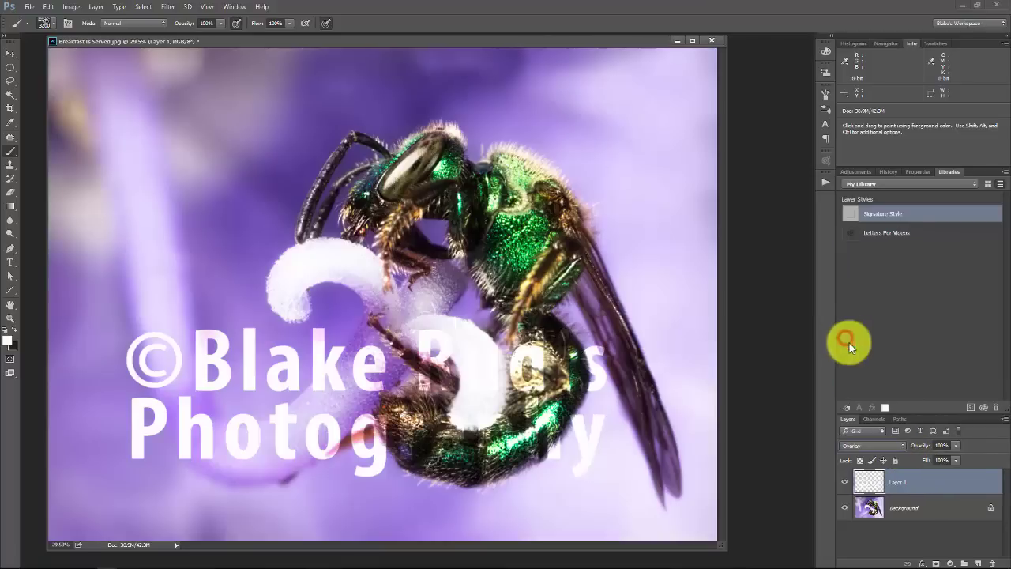
scroll(882, 440, "down", 1)
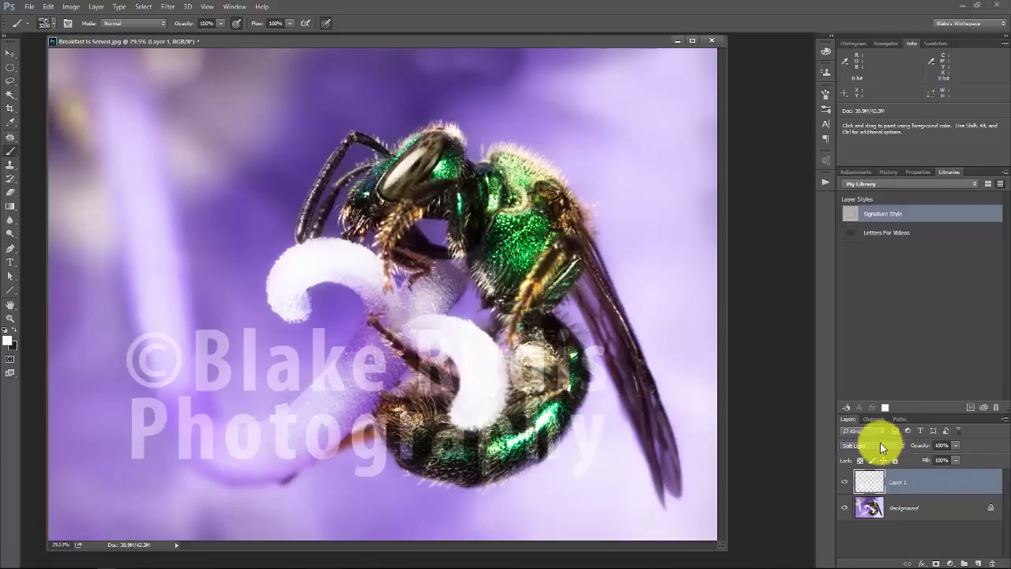
scroll(881, 444, "down", 4)
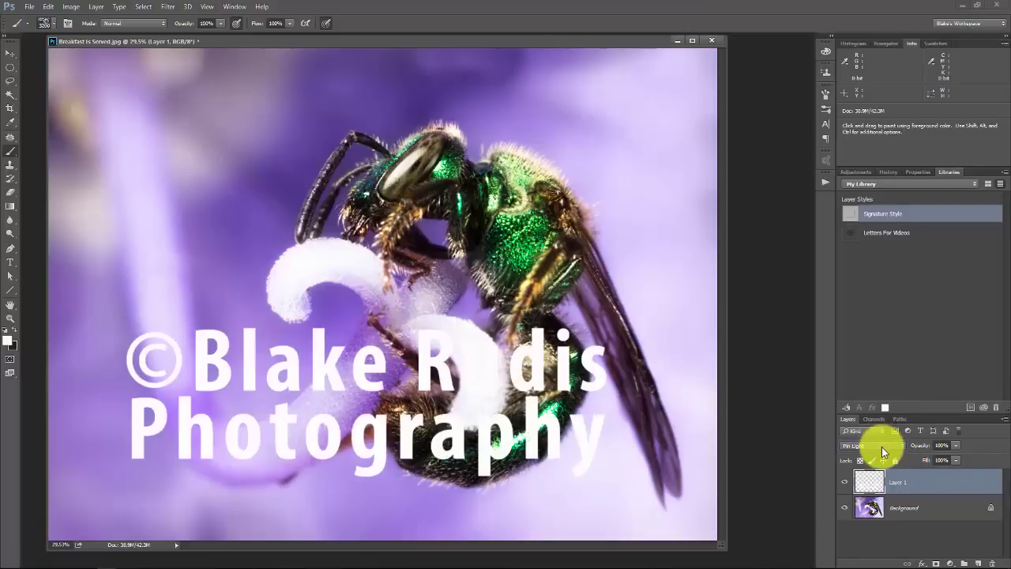
scroll(881, 445, "down", 1)
scroll(881, 444, "down", 4)
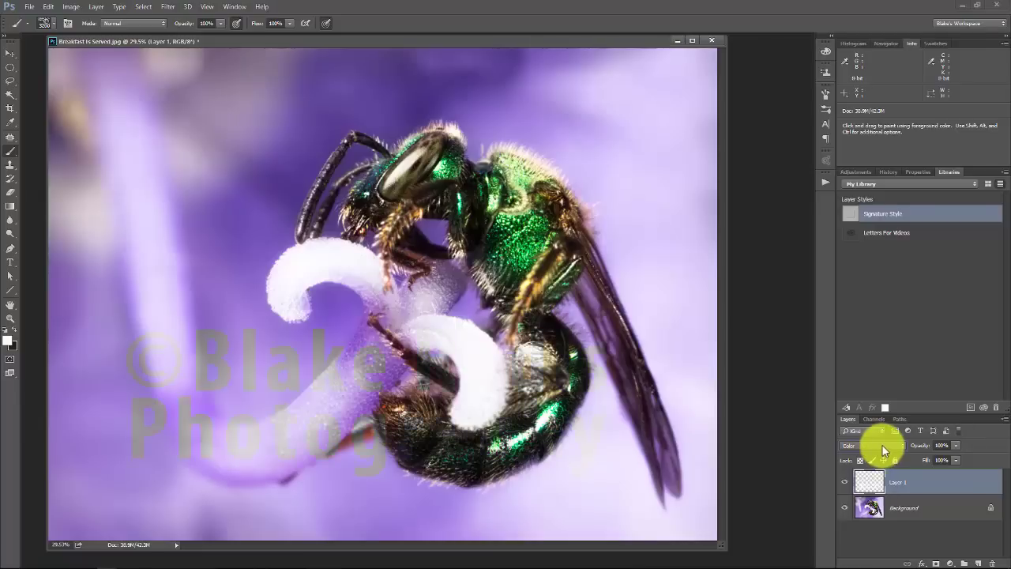
scroll(881, 443, "up", 5)
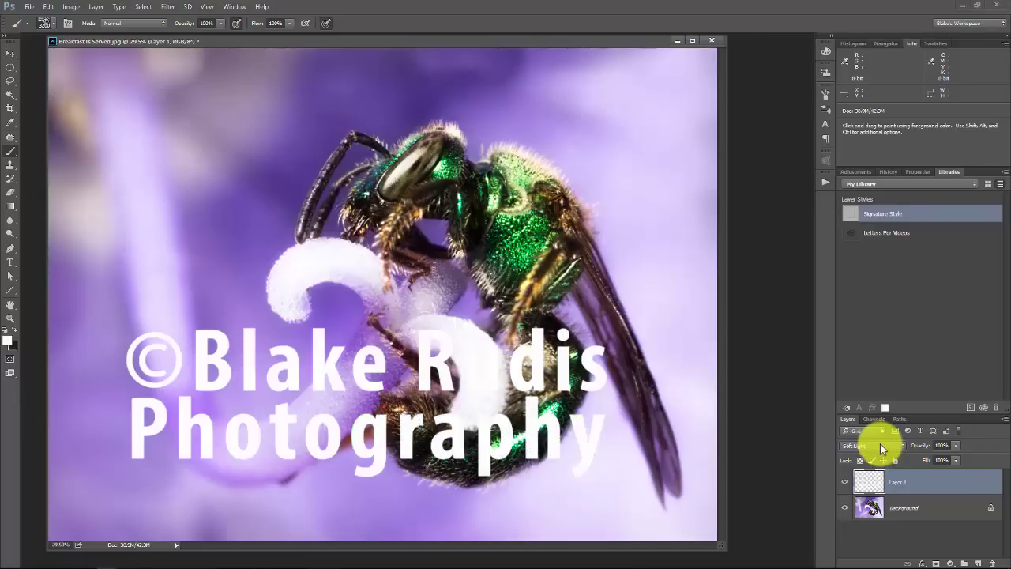
scroll(879, 444, "up", 1)
scroll(879, 444, "down", 1)
scroll(880, 445, "up", 1)
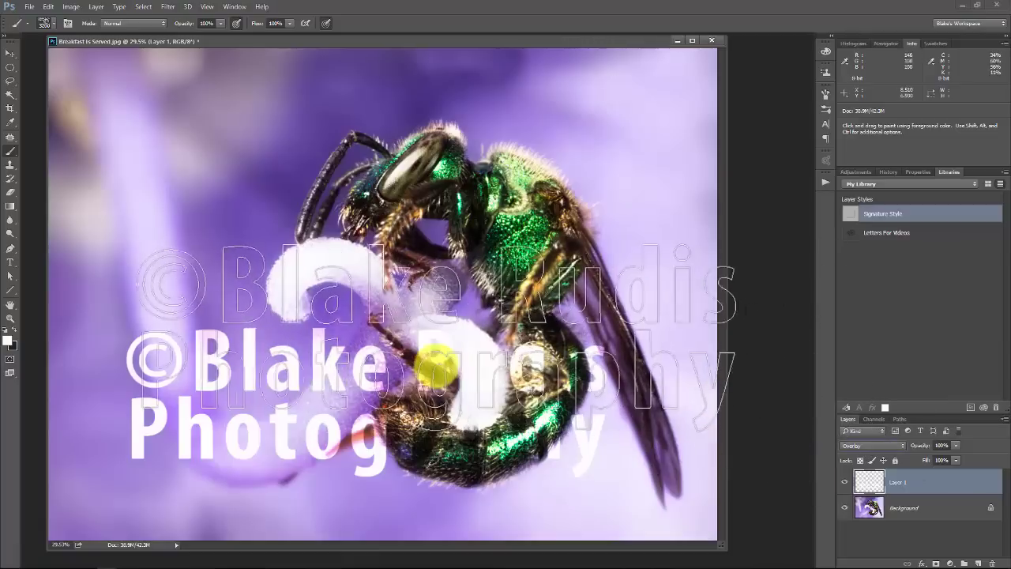
Step: Lower the watermark layer's opacity to 40% and move the watermark down and right, near the photo's bottom edge
left_click(11, 53)
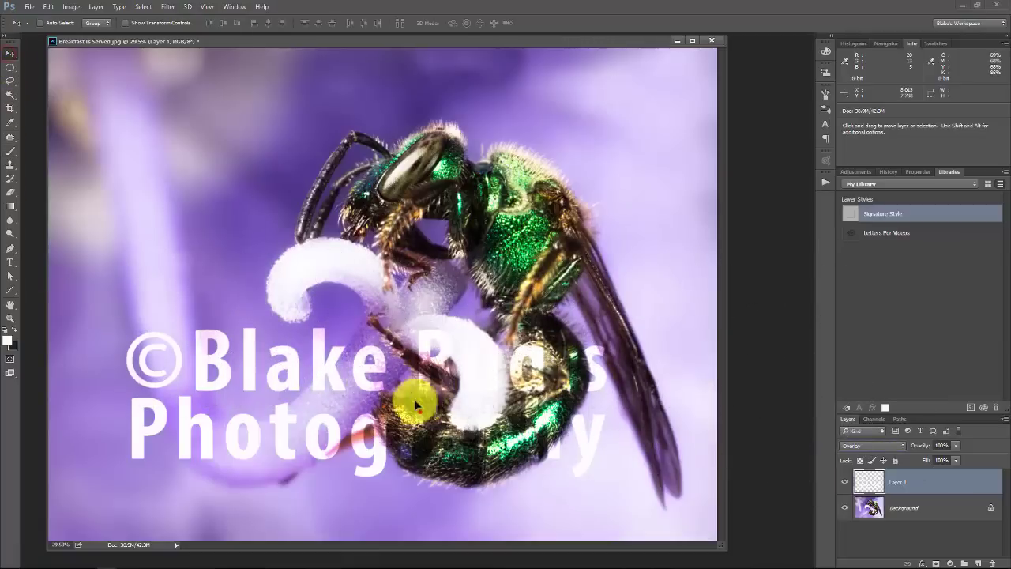
left_click_drag(413, 398, 452, 435)
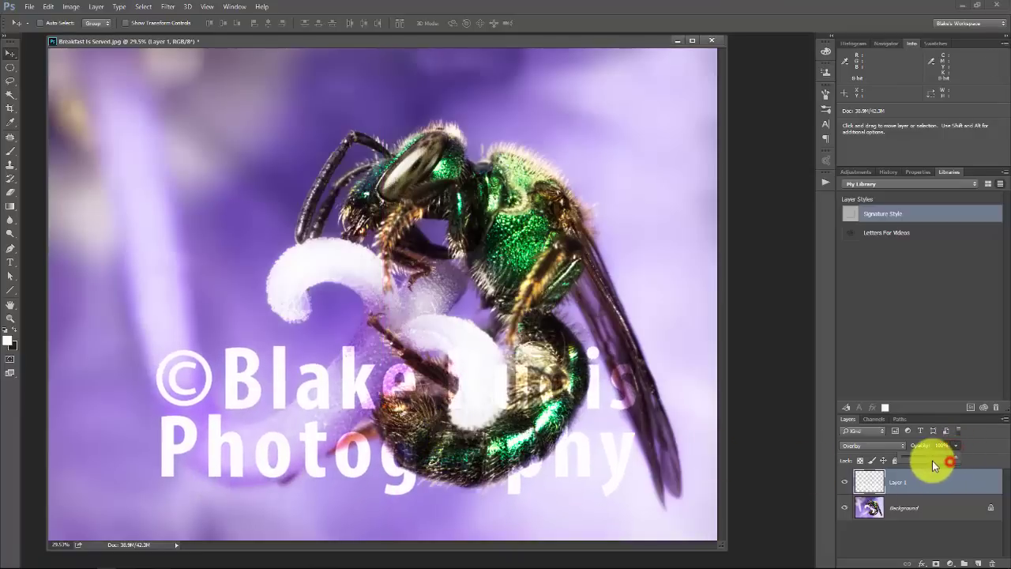
left_click_drag(927, 459, 926, 462)
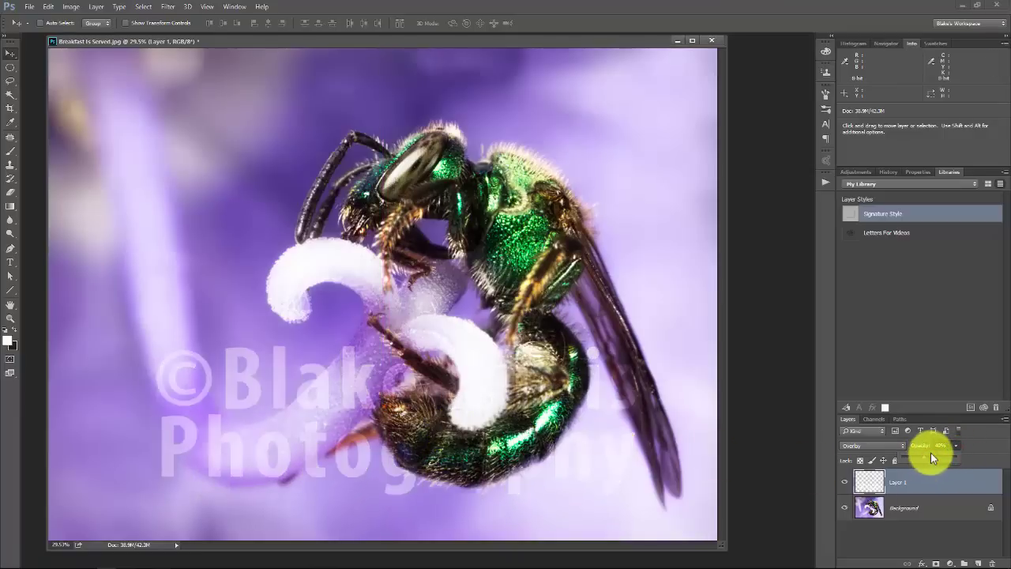
left_click_drag(371, 434, 452, 483)
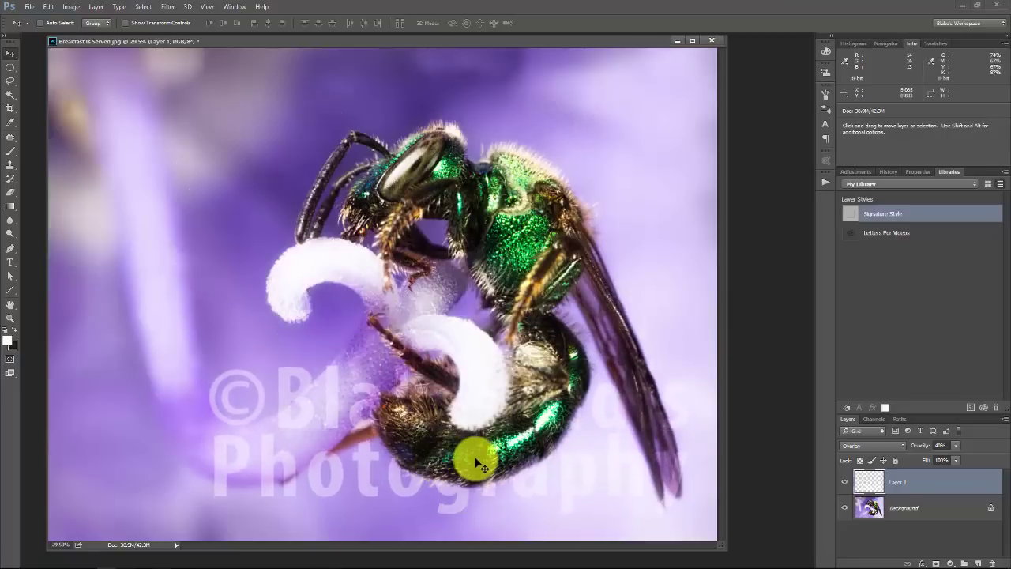
left_click_drag(474, 449, 454, 456)
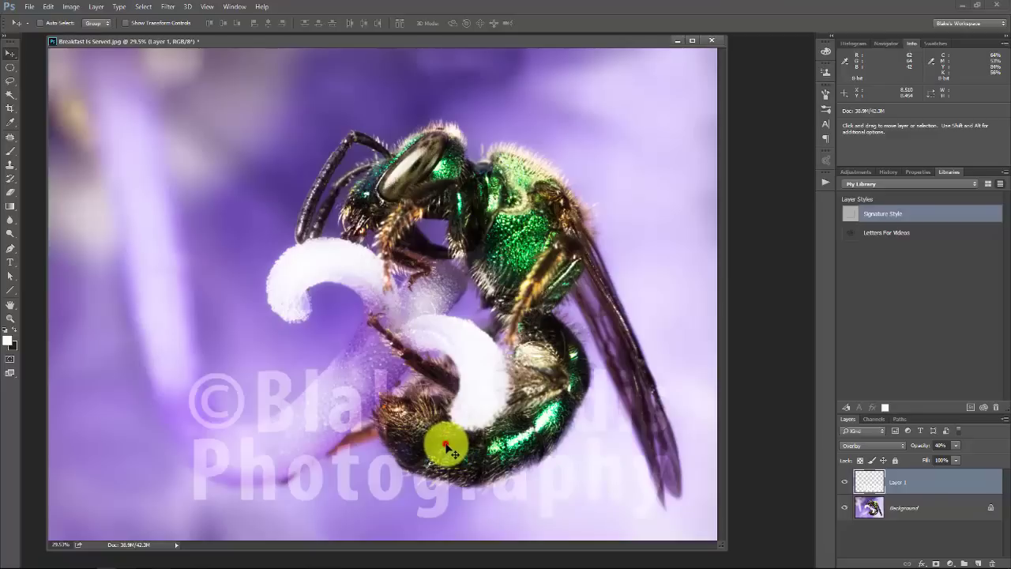
Step: Nudge the watermark right and down, and replace its layer with a new empty layer
left_click_drag(446, 447, 475, 452)
left_click(858, 476)
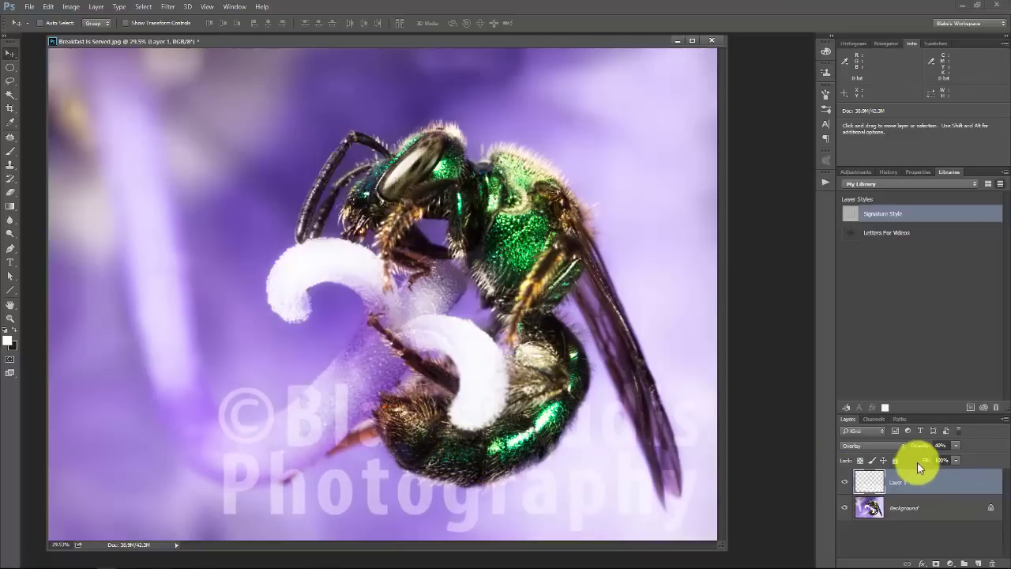
key("Delete")
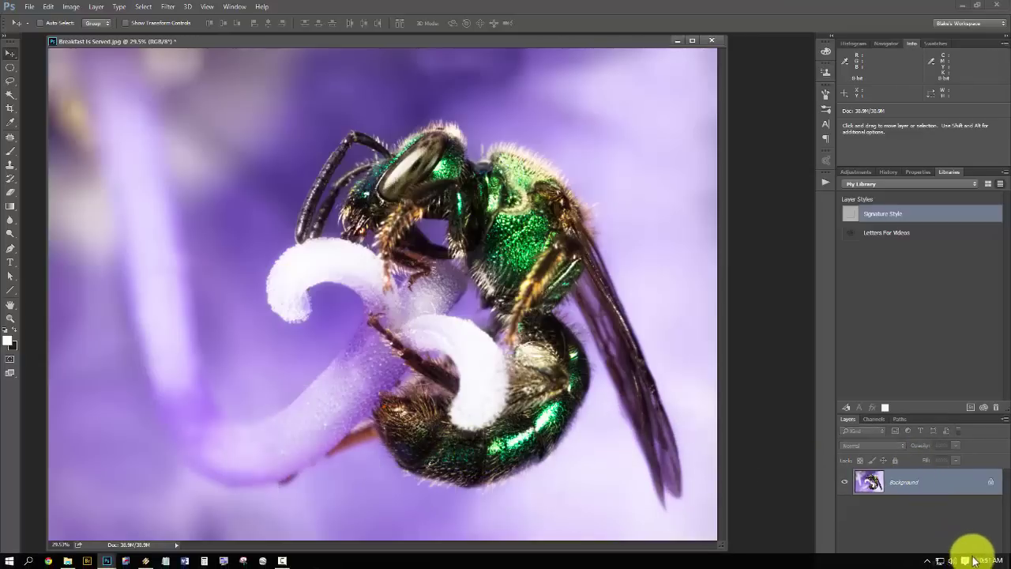
left_click(980, 563)
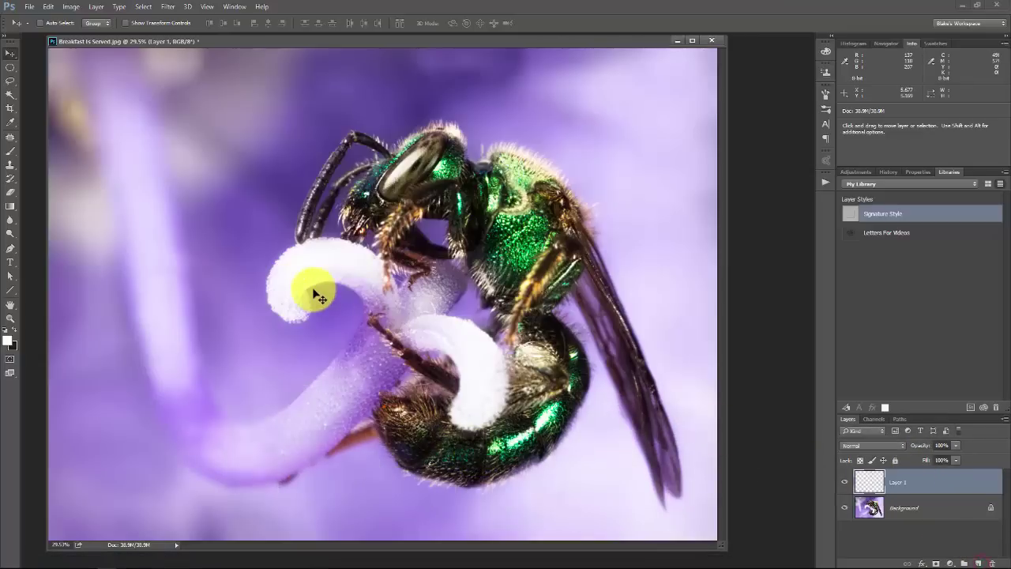
Step: Resize the watermark brush to nearly the photo's width and stamp one white watermark across the photo's lower half
key("b")
key("bracketright")
key("bracketright")
key("bracketright")
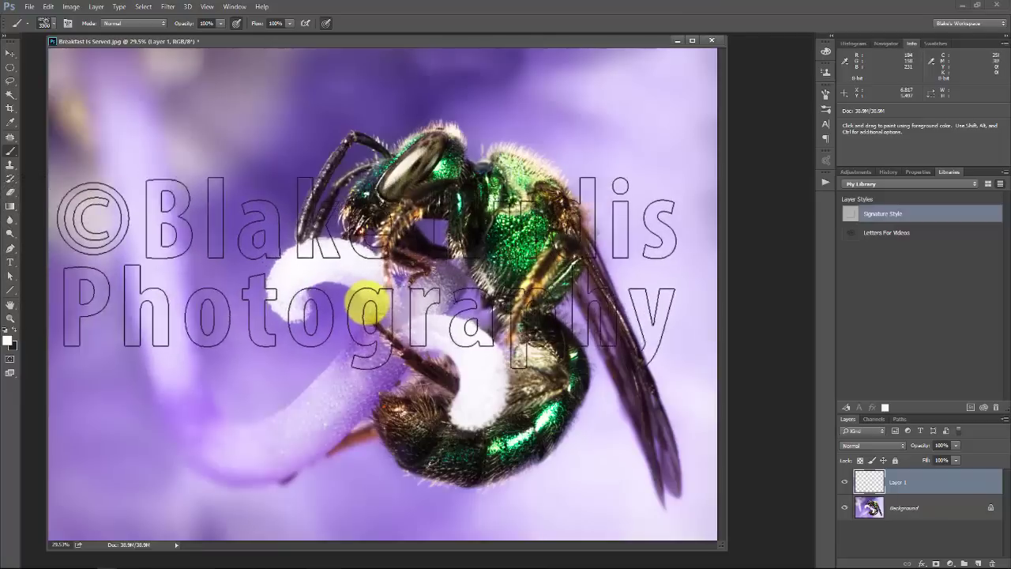
key("bracketleft")
key("bracketleft")
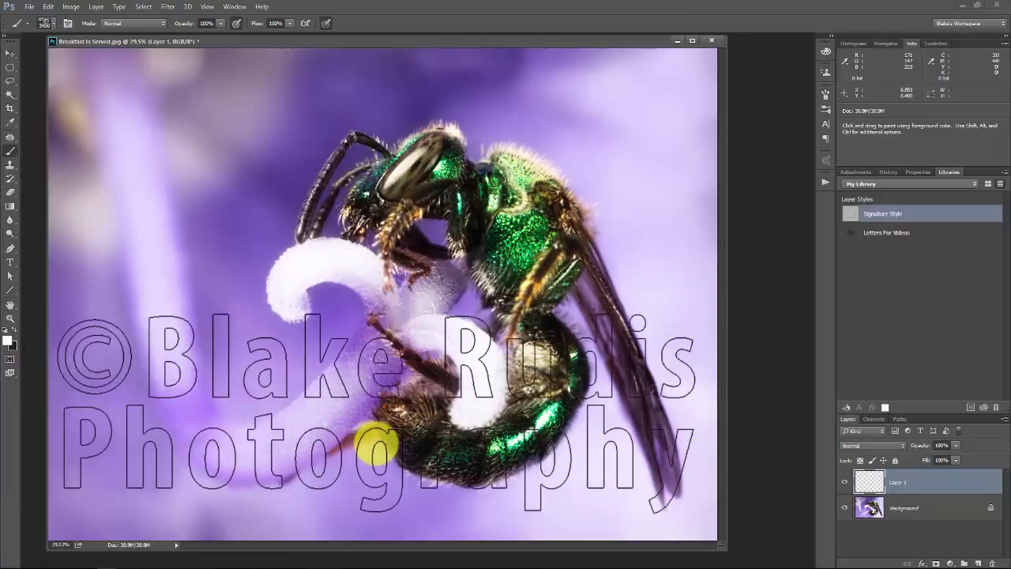
left_click(379, 399)
left_click(382, 423)
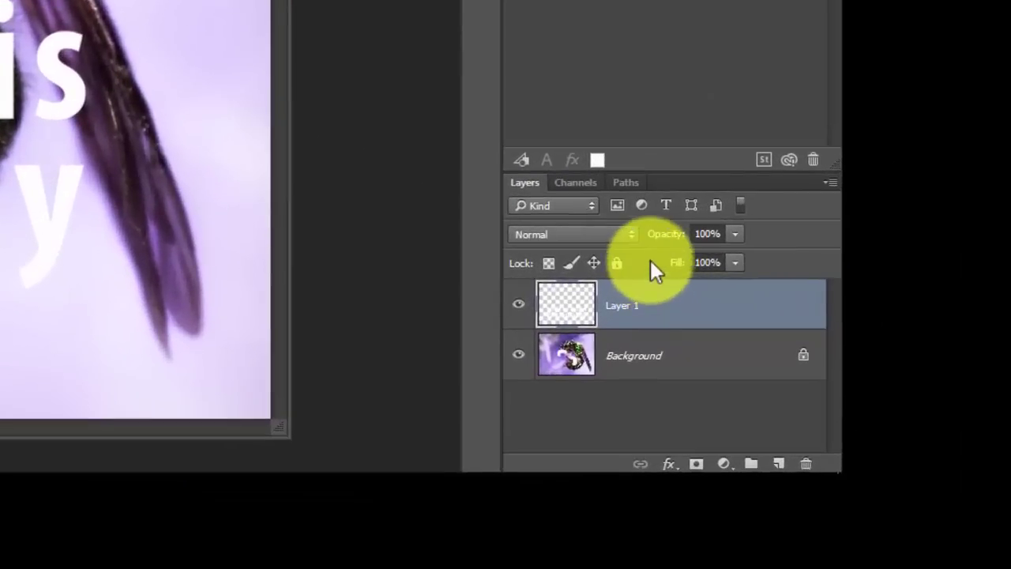
Step: Lower the watermark layer's fill to 0%
left_click(735, 260)
left_click_drag(744, 287, 660, 288)
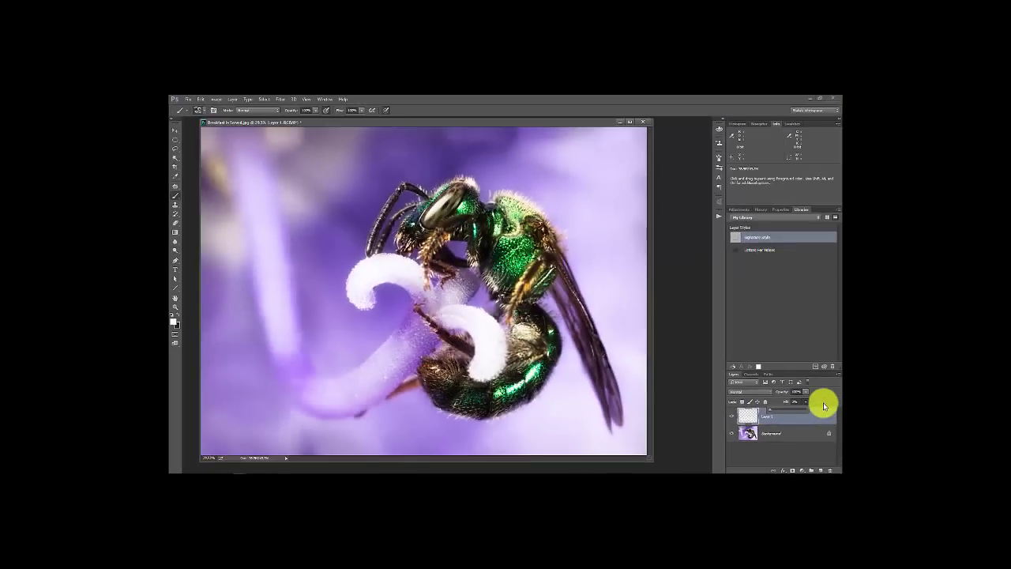
left_click(823, 402)
left_click(806, 401)
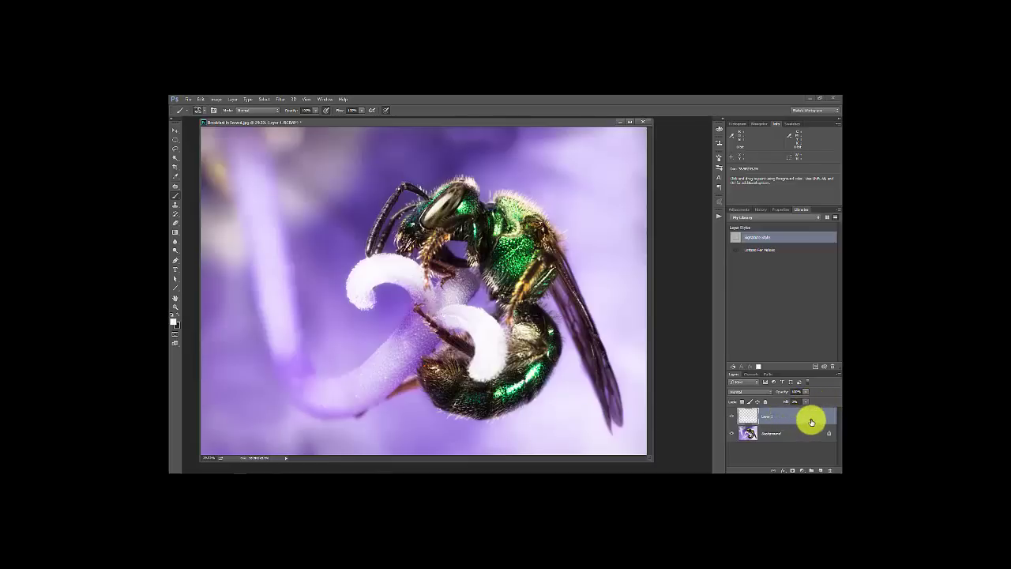
Step: Add a Drop Shadow to the watermark layer with a distance of 34 px and a larger spread and size
double_click(789, 420)
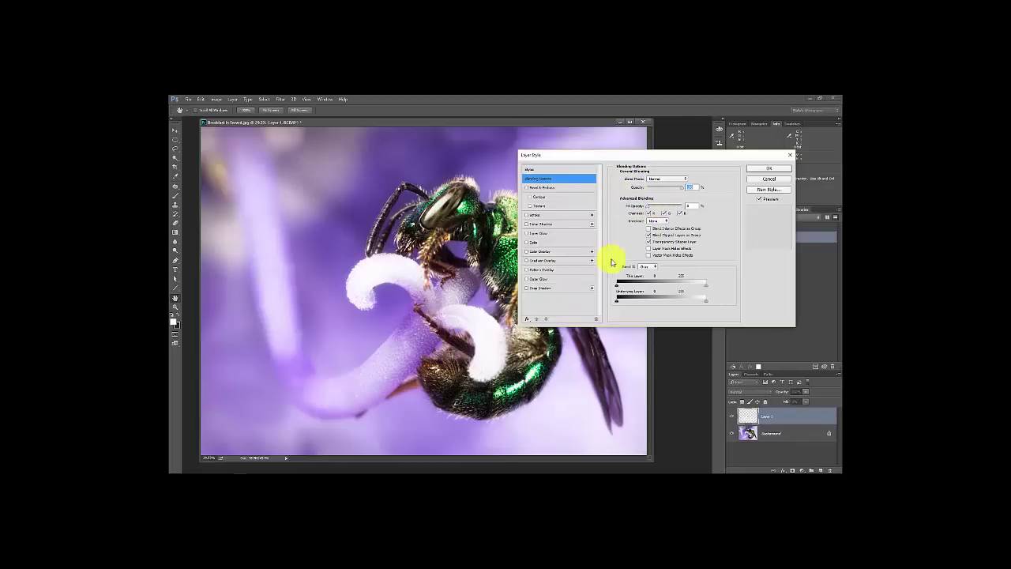
left_click(542, 287)
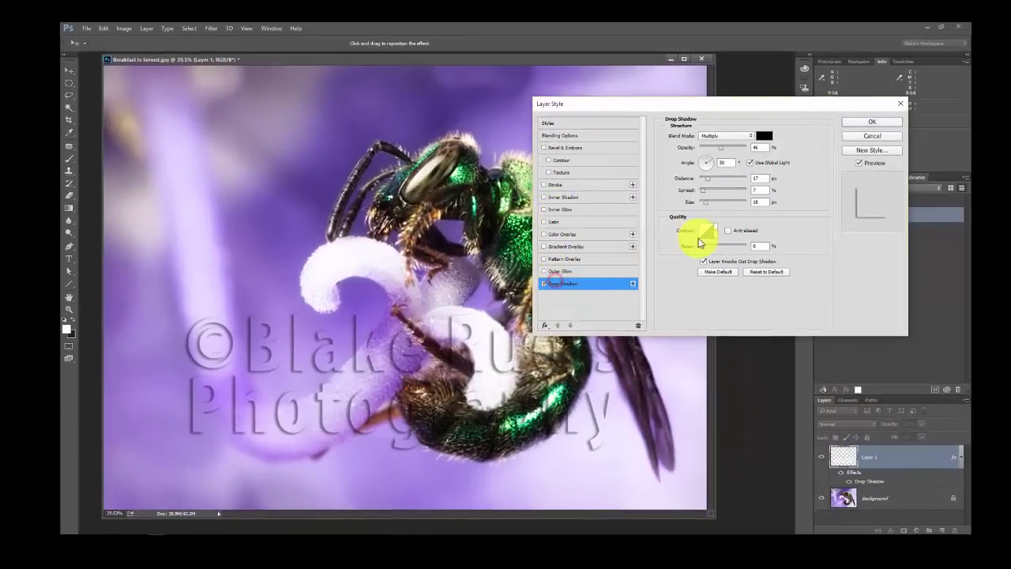
left_click_drag(708, 179, 716, 183)
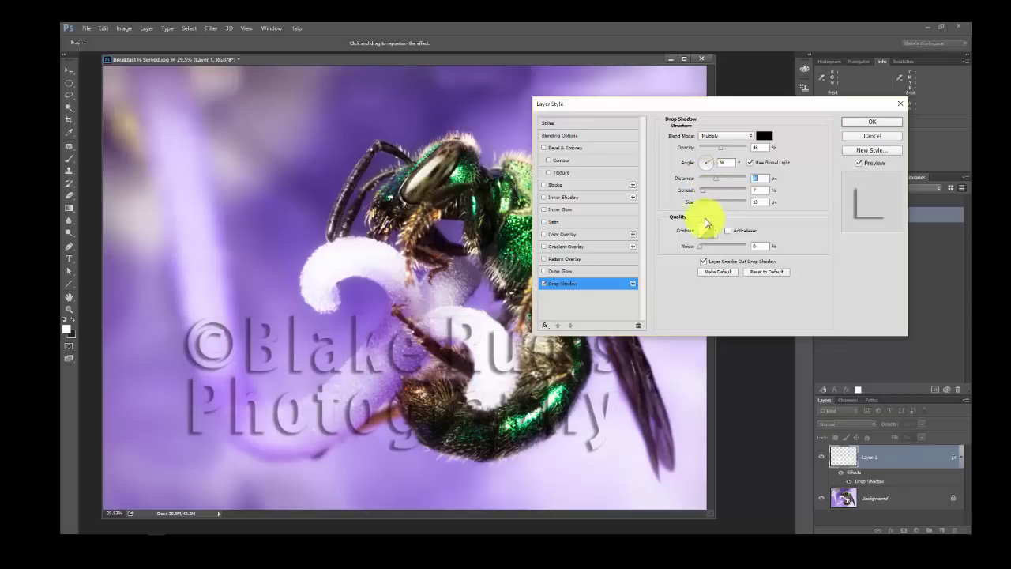
left_click(707, 190)
left_click(709, 203)
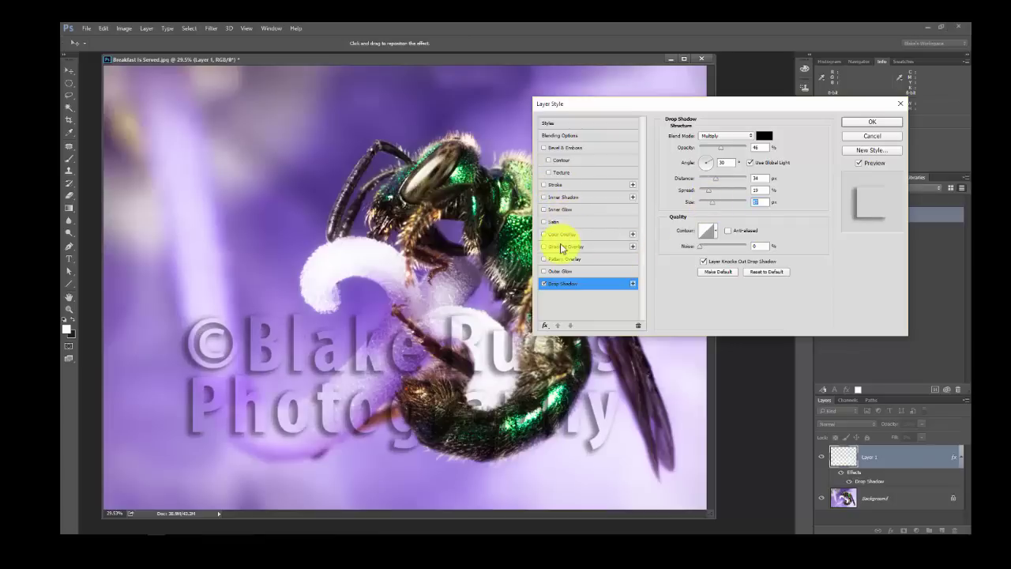
Step: Replace a trial Outer Glow with an Inner Glow of 35 px size and 100% range, and apply the layer style
left_click(558, 271)
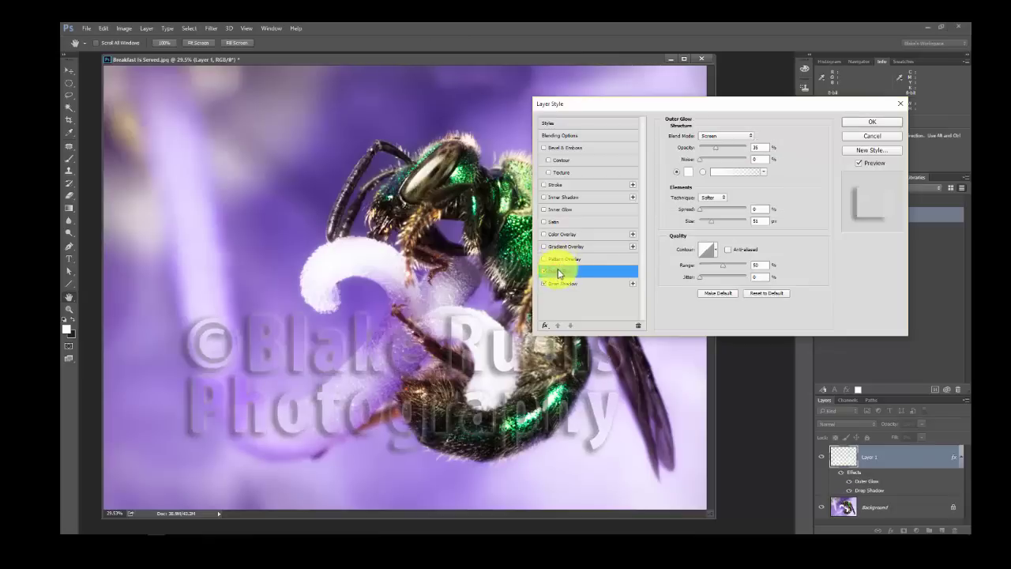
left_click(544, 270)
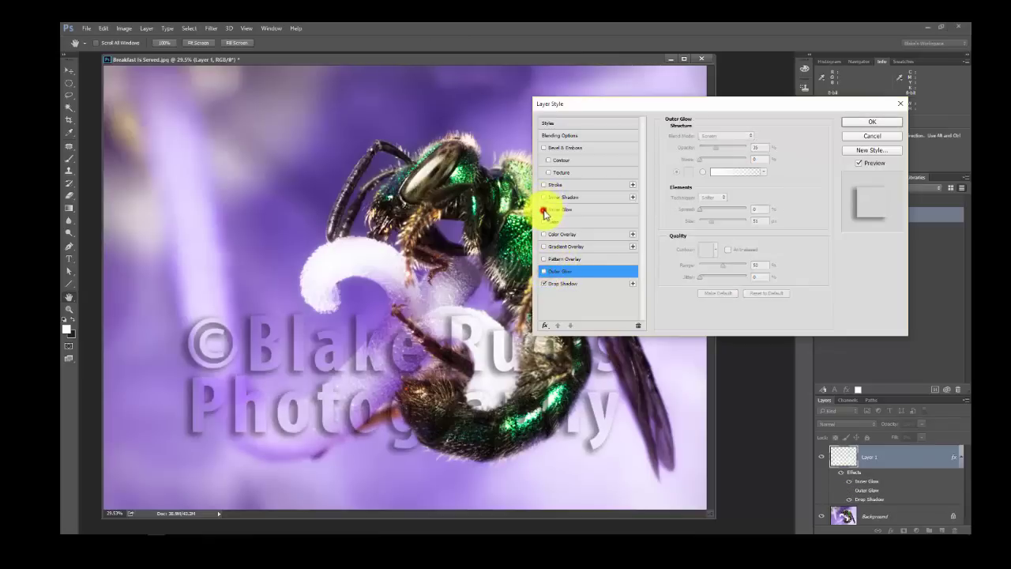
left_click(550, 210)
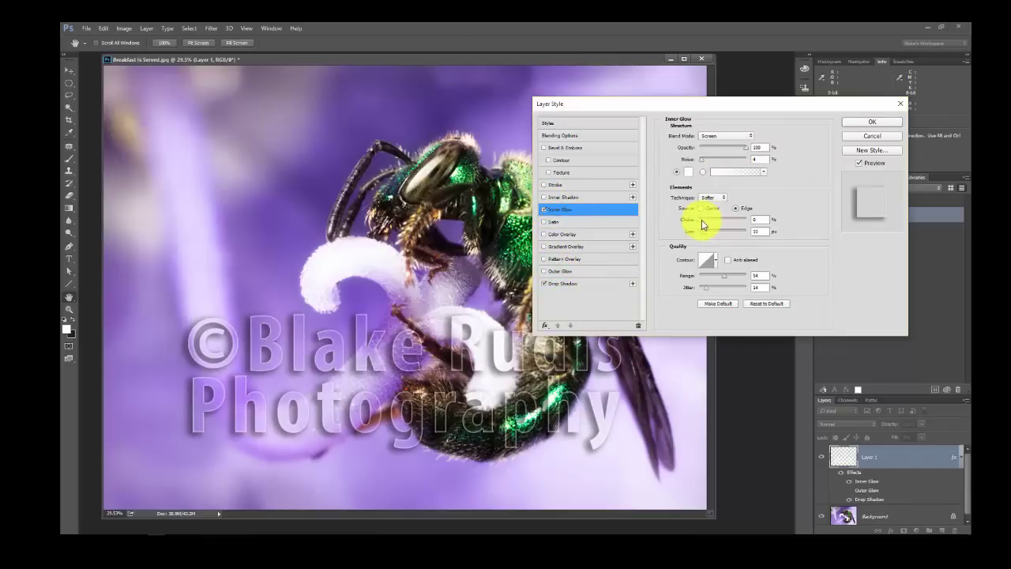
left_click_drag(705, 231, 714, 235)
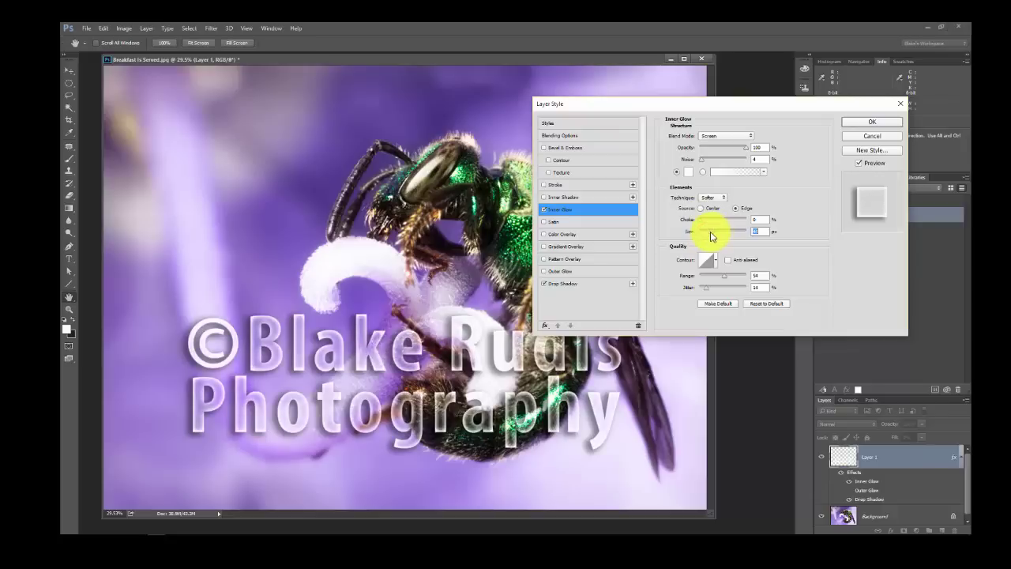
left_click_drag(725, 281, 744, 276)
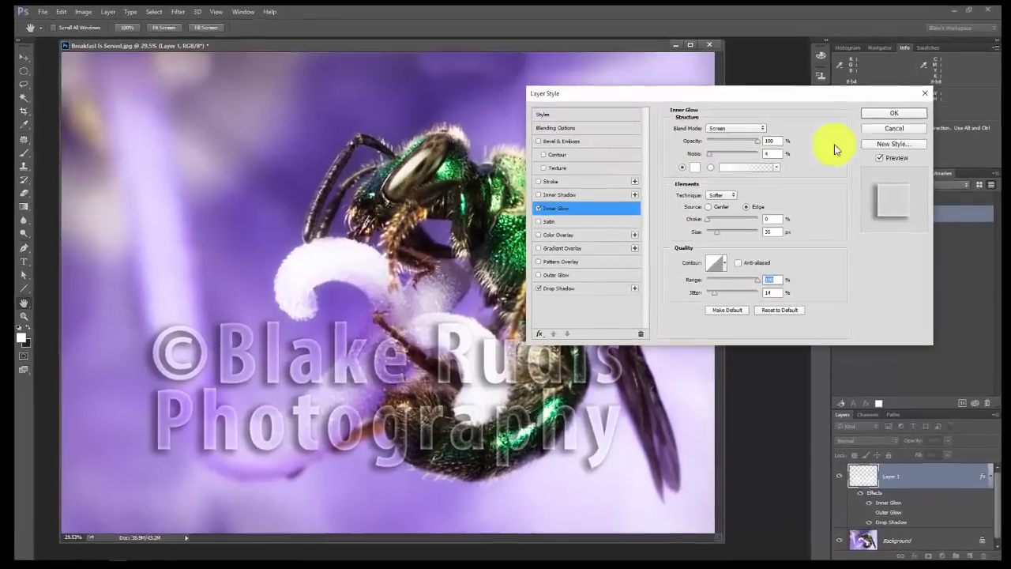
left_click(872, 121)
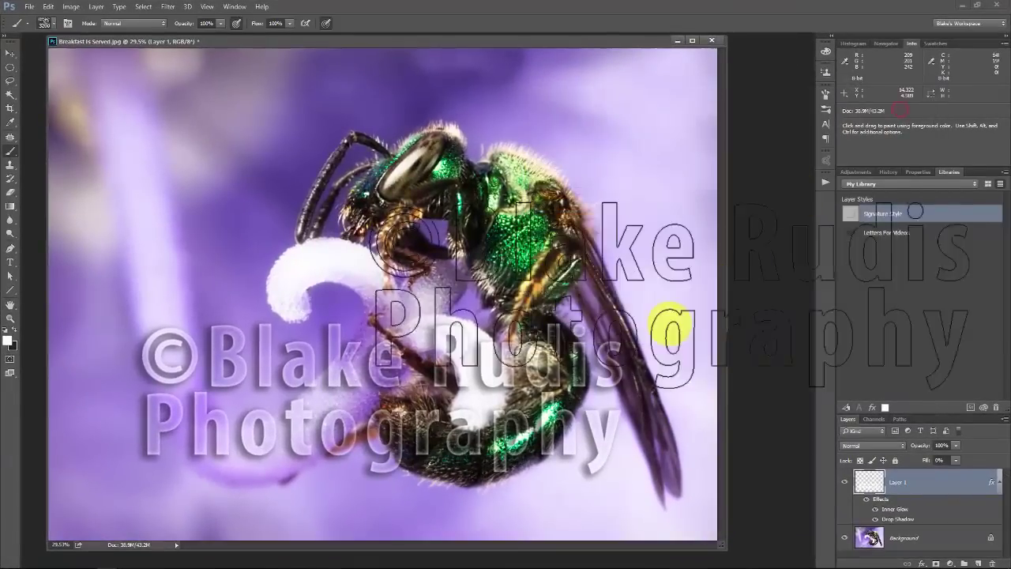
Step: Lower the styled watermark layer's opacity to 24% and move the watermark toward the photo's lower right
mouse_move(670, 323)
left_mouse_down()
mouse_move(908, 492)
mouse_move(903, 476)
left_mouse_up()
key("v")
left_click_drag(358, 379, 406, 422)
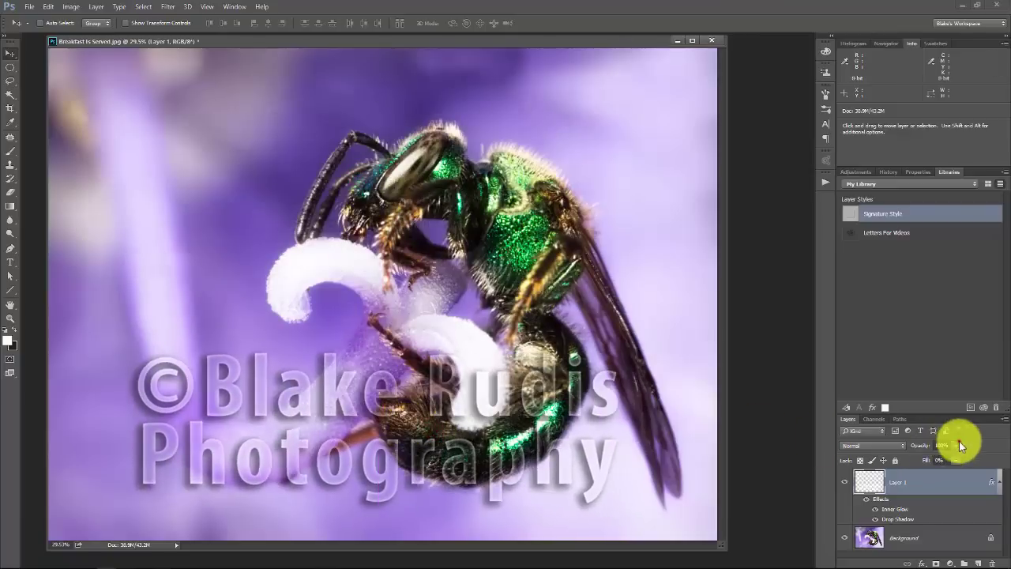
left_click(956, 445)
left_click_drag(954, 459, 914, 460)
left_click(345, 418)
left_click_drag(345, 418, 388, 431)
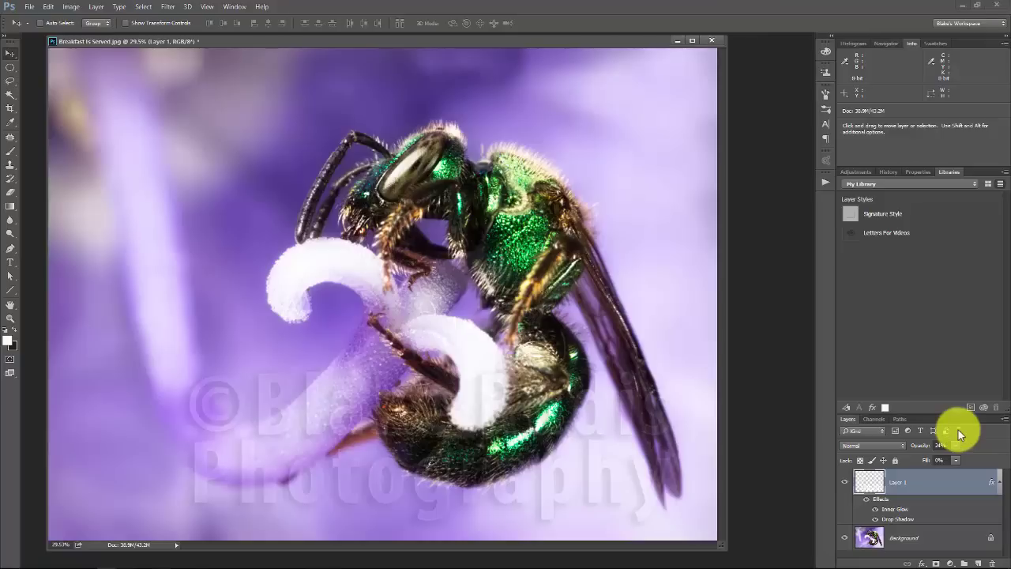
Step: Hide the Libraries from the workspace and show them again
left_click(235, 8)
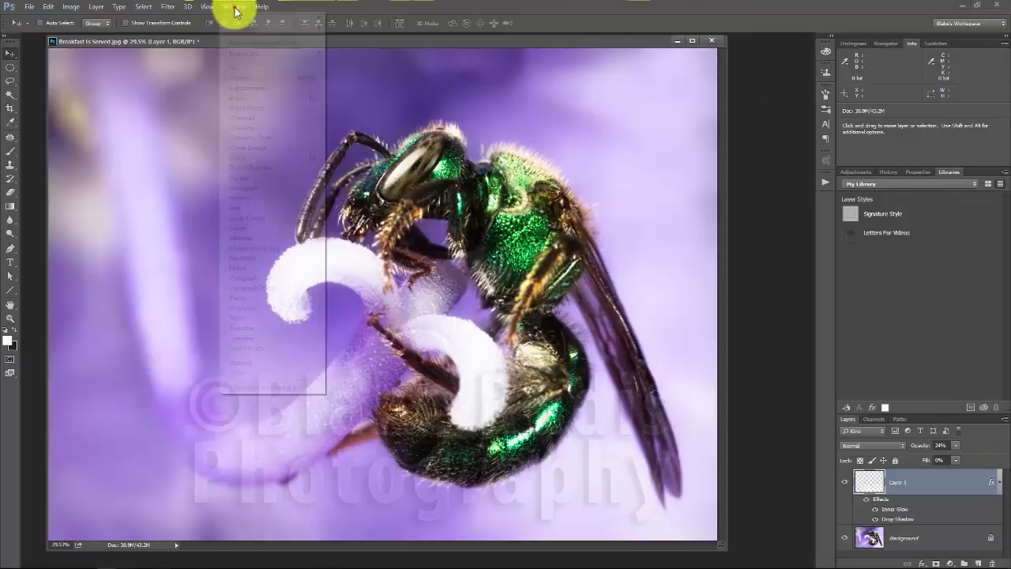
left_click(250, 237)
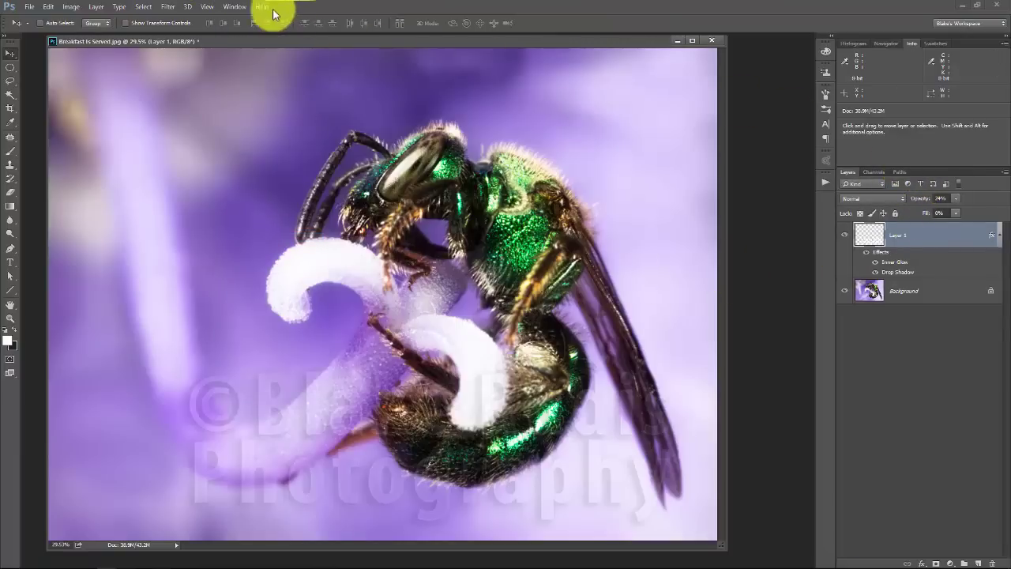
left_click(234, 7)
left_click(264, 238)
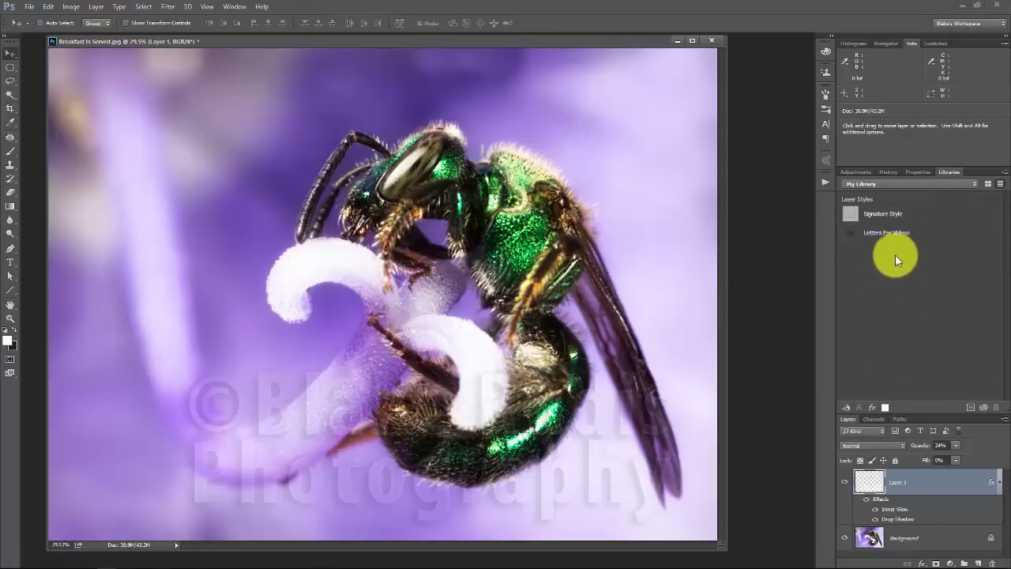
mouse_move(947, 173)
left_mouse_down()
mouse_move(692, 203)
mouse_move(859, 208)
mouse_move(832, 208)
mouse_move(954, 180)
mouse_move(942, 171)
left_mouse_up()
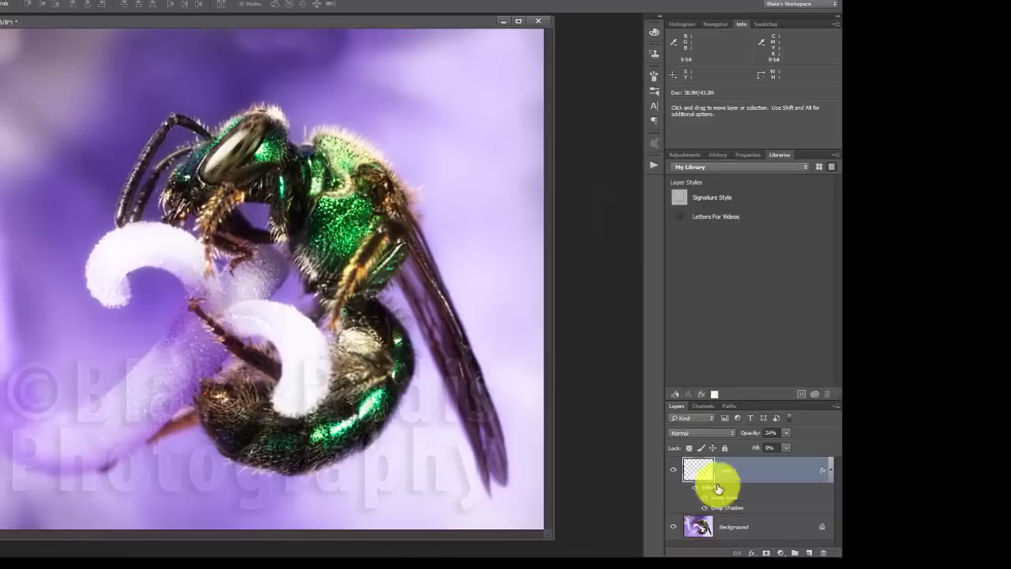
Step: Save the watermark layer's style to My Library and name it "Watermark Style"
left_click_drag(763, 472, 727, 433)
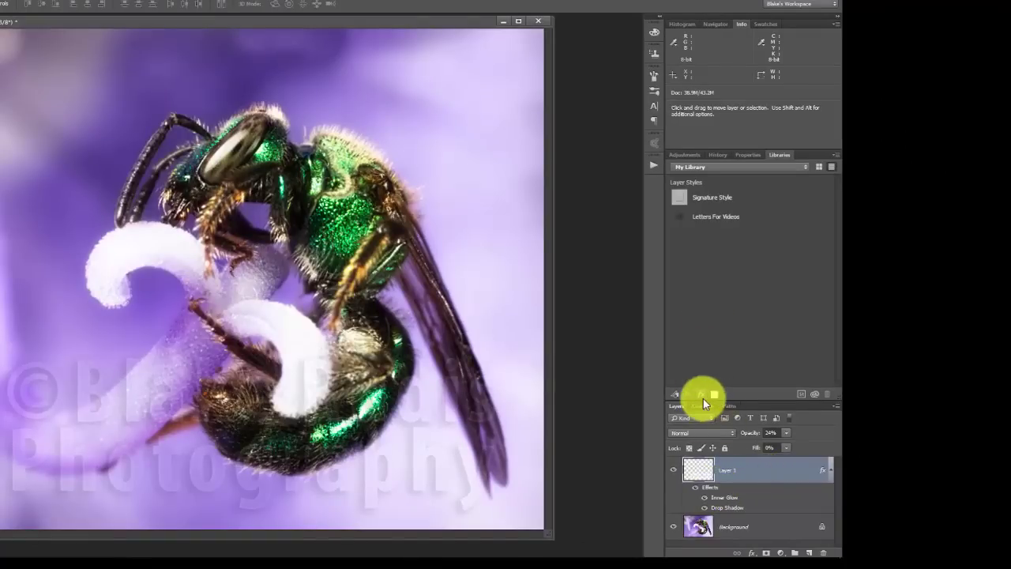
left_click_drag(702, 398, 704, 396)
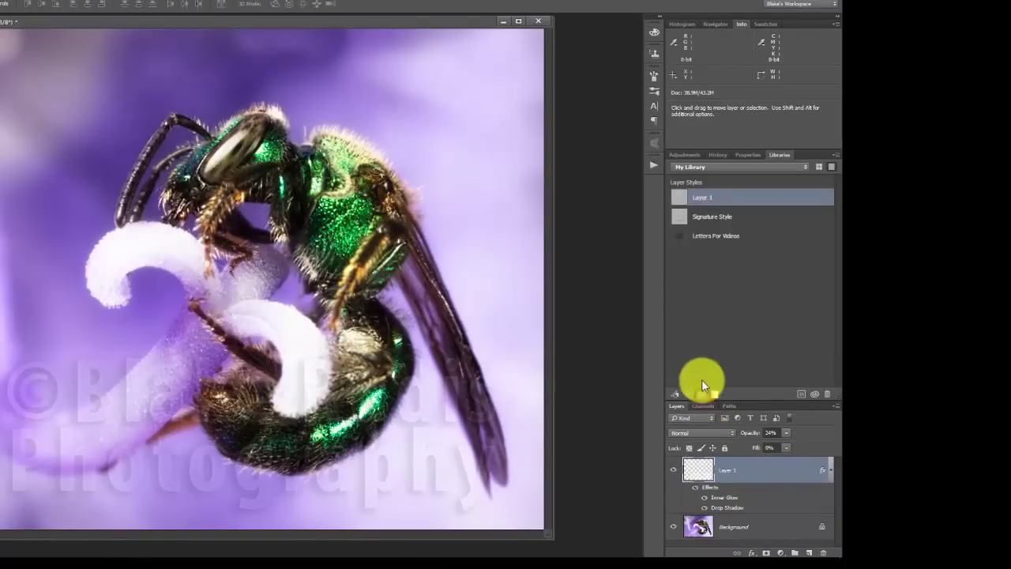
double_click(704, 198)
type("Wat")
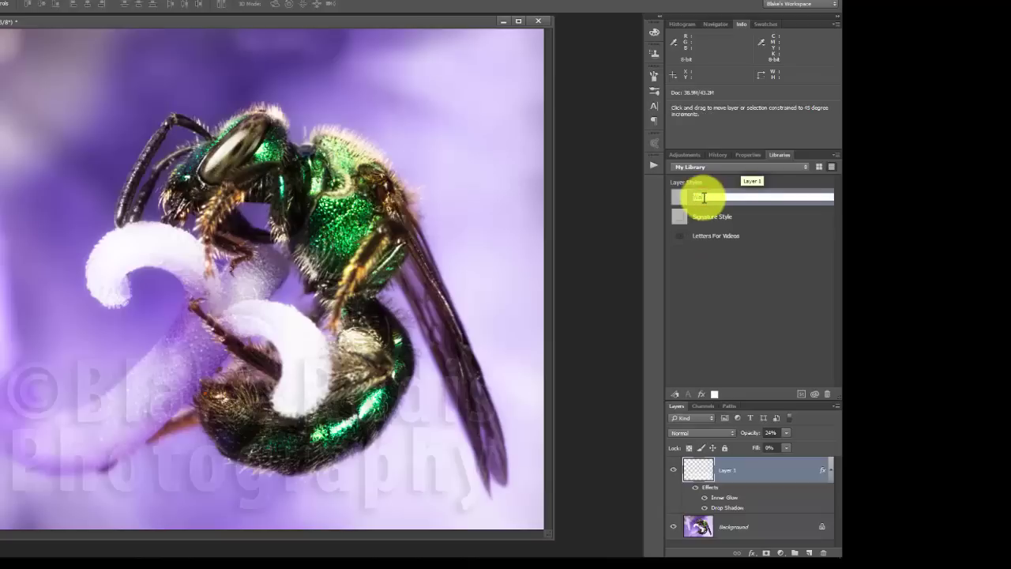
type("ermark Style")
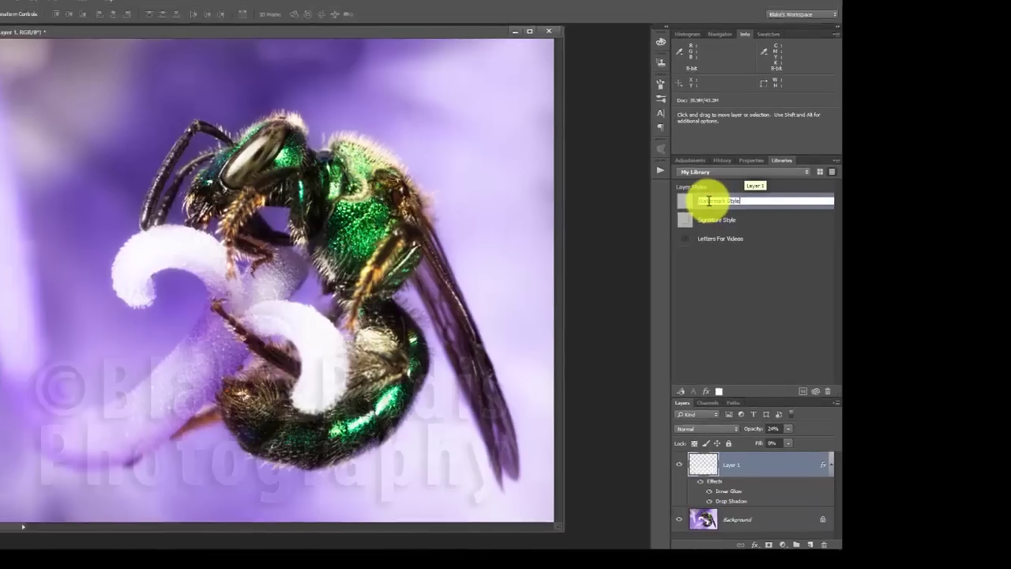
key("Return")
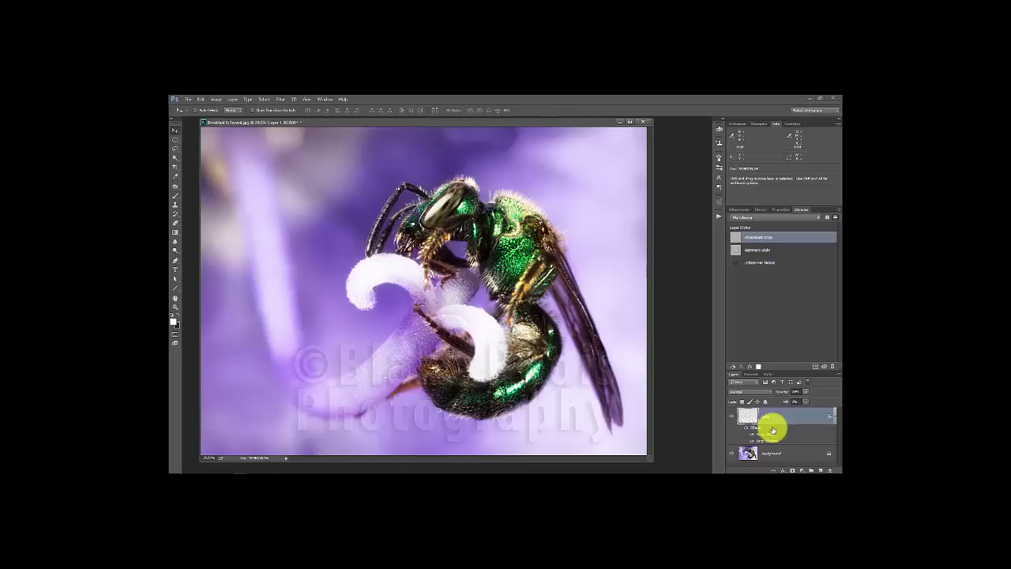
Step: Clear the watermark layer's style and reapply the saved Watermark Style from My Library
right_click(773, 430)
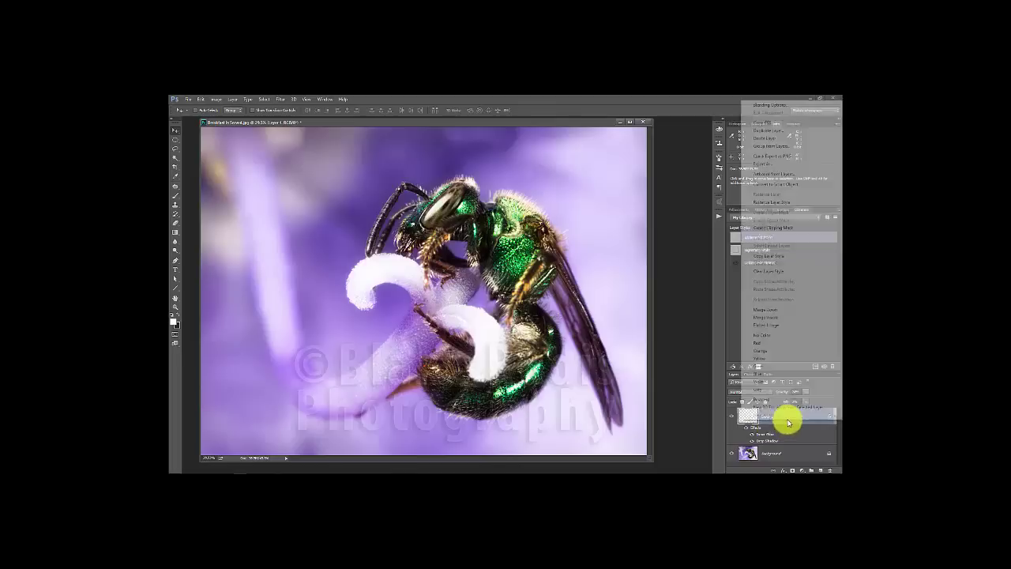
left_click(766, 274)
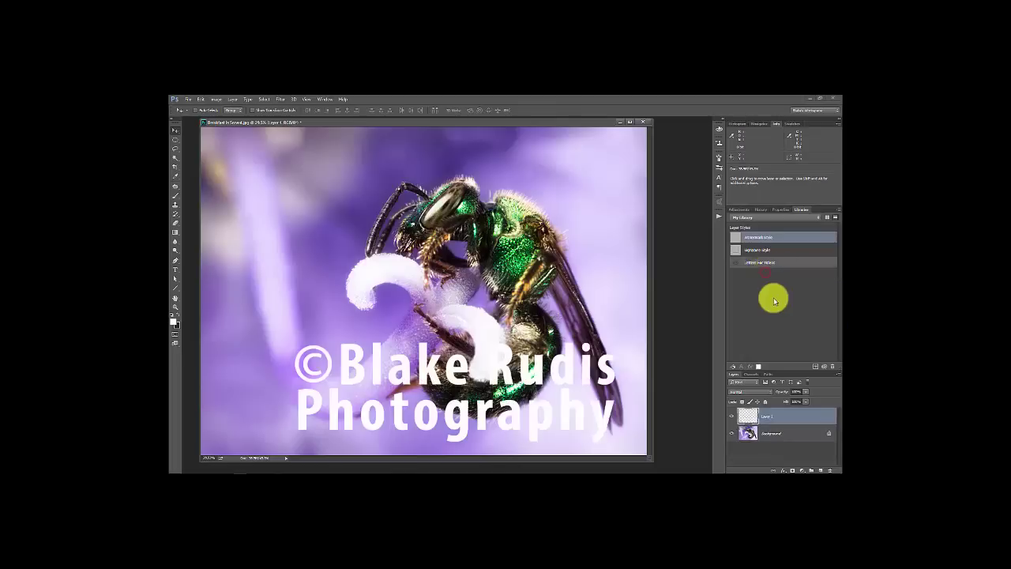
left_click(766, 241)
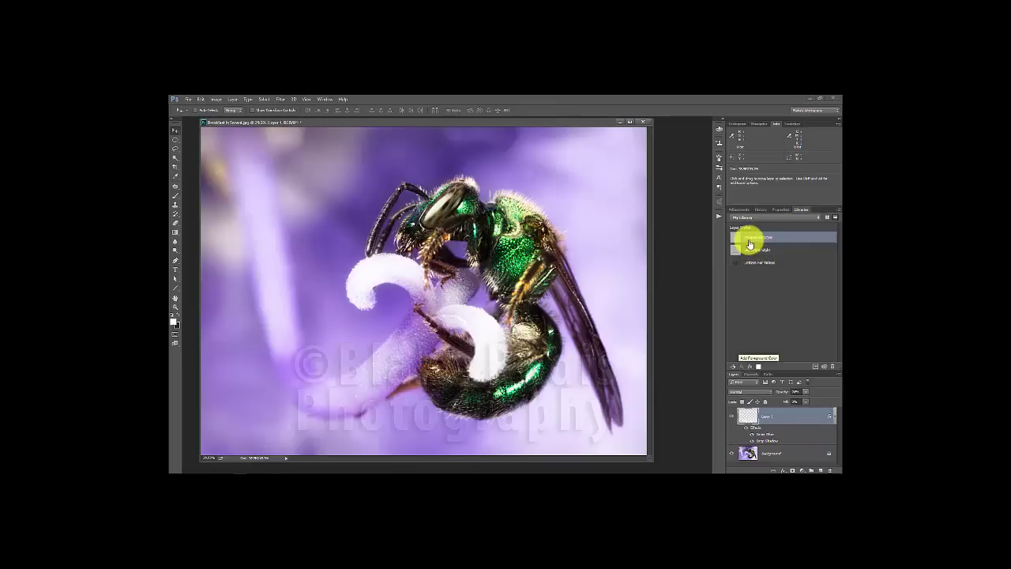
Step: Delete the watermark layer and add a white text layer with the photographer's full name over the photo
left_click(787, 417)
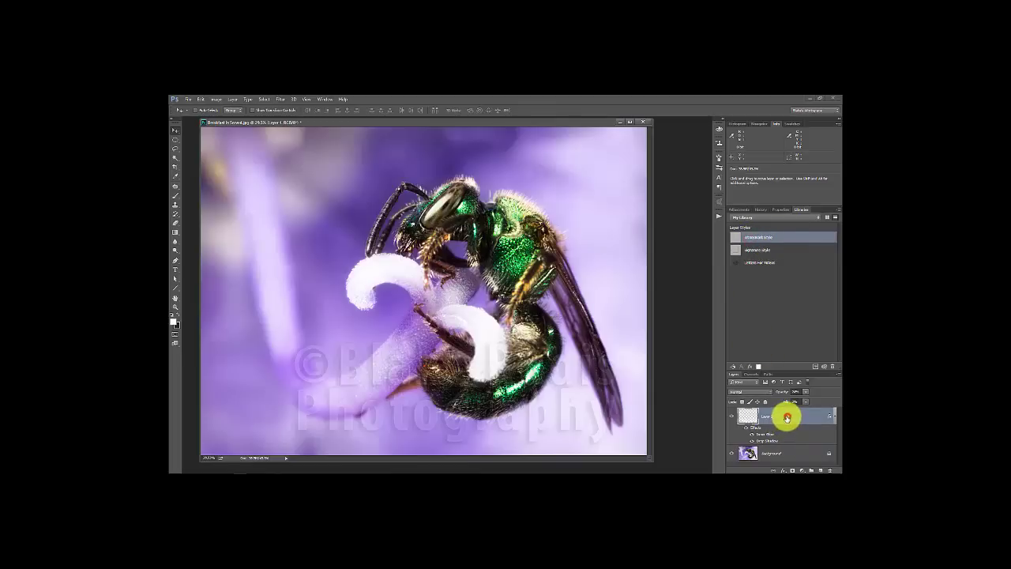
key("Delete")
key("t")
left_click(324, 244)
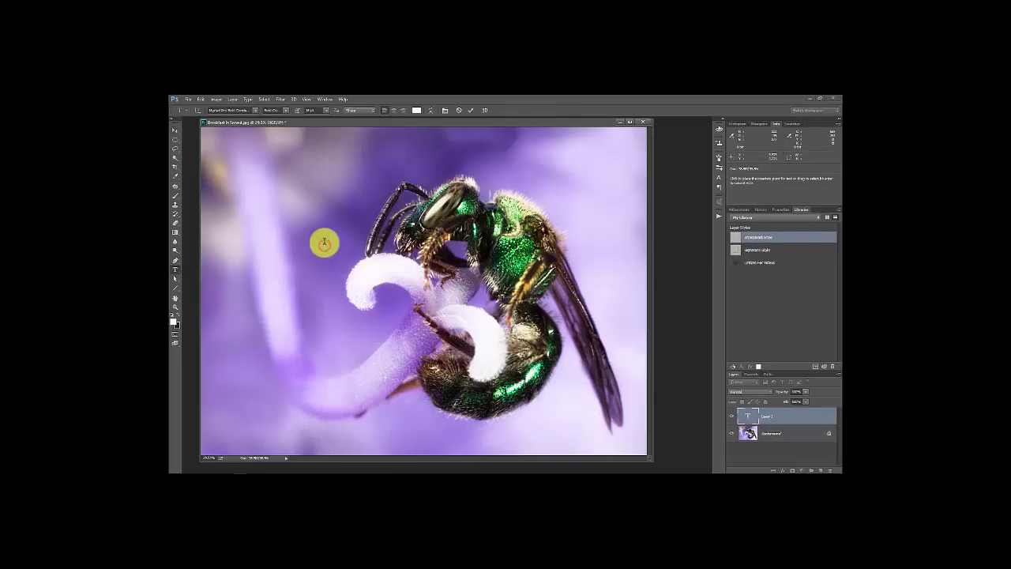
type("Rudic")
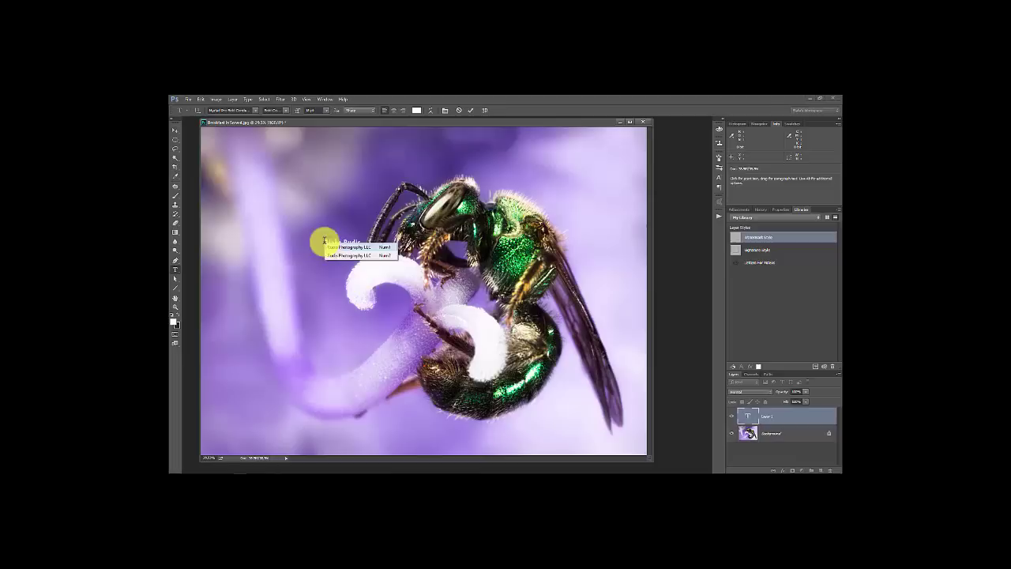
left_click(798, 417)
Step: Scale the name text up with Free Transform to span about 60% of the photo's width
key("ctrl+t")
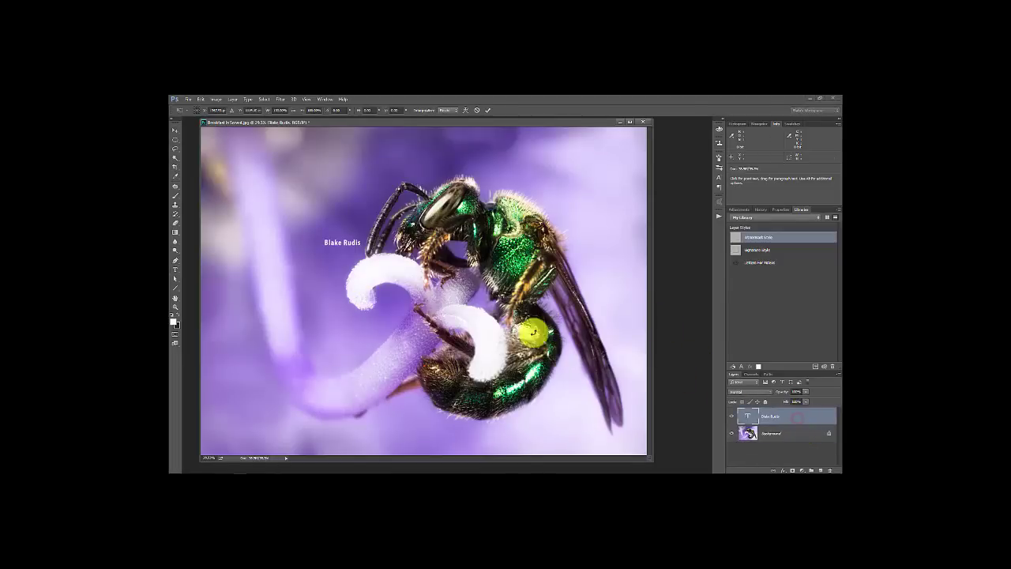
left_click_drag(356, 242, 537, 291)
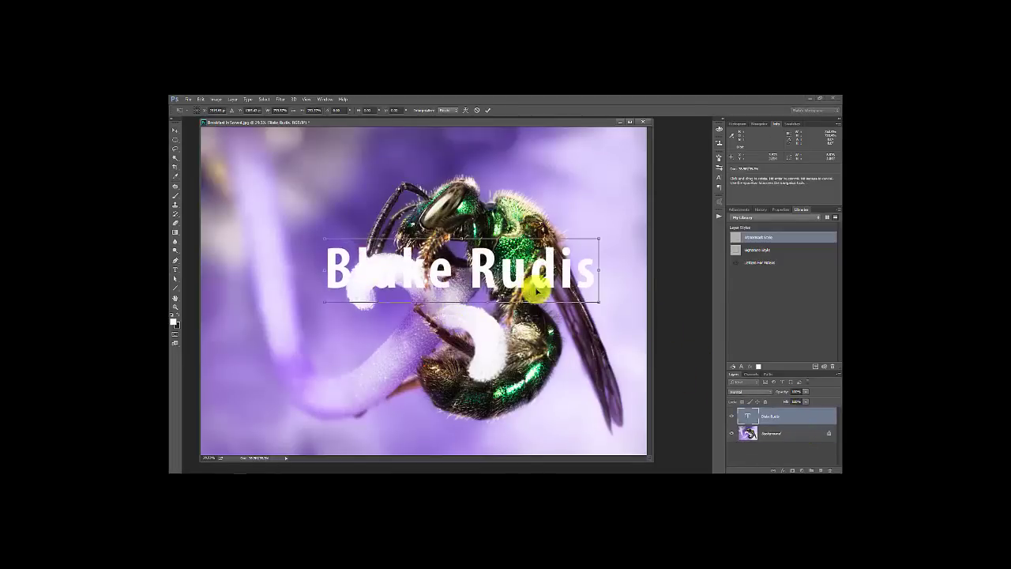
key("Return")
Step: Apply the saved Watermark Style from My Library to the name text and move it down to the photo's lower part
left_click(756, 237)
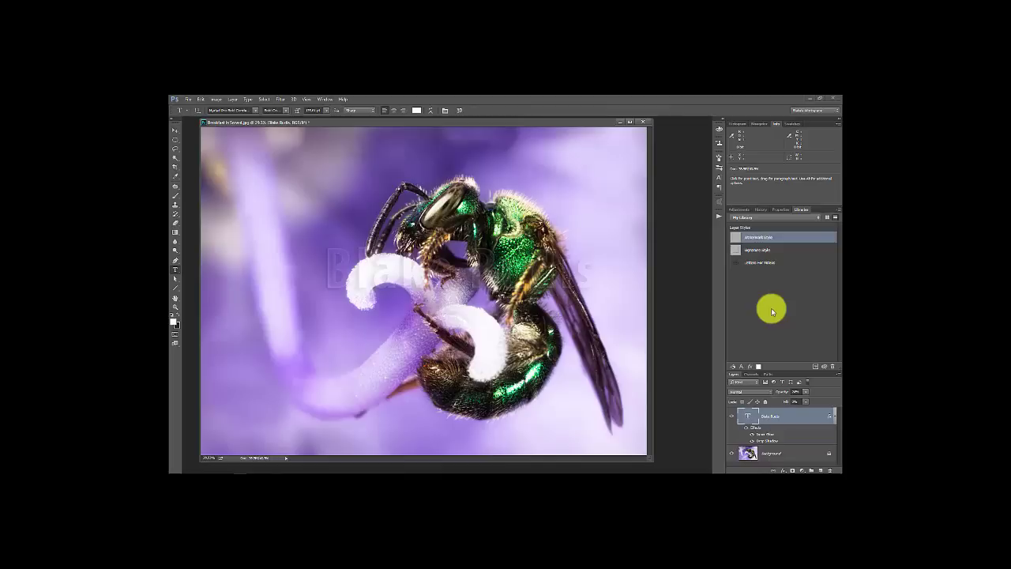
key("v")
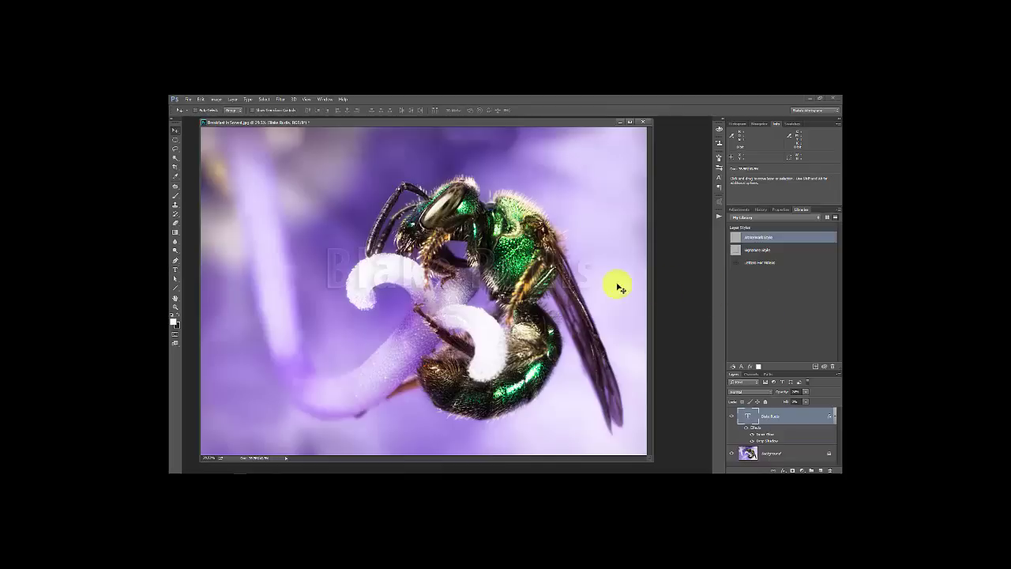
left_click_drag(496, 276, 476, 384)
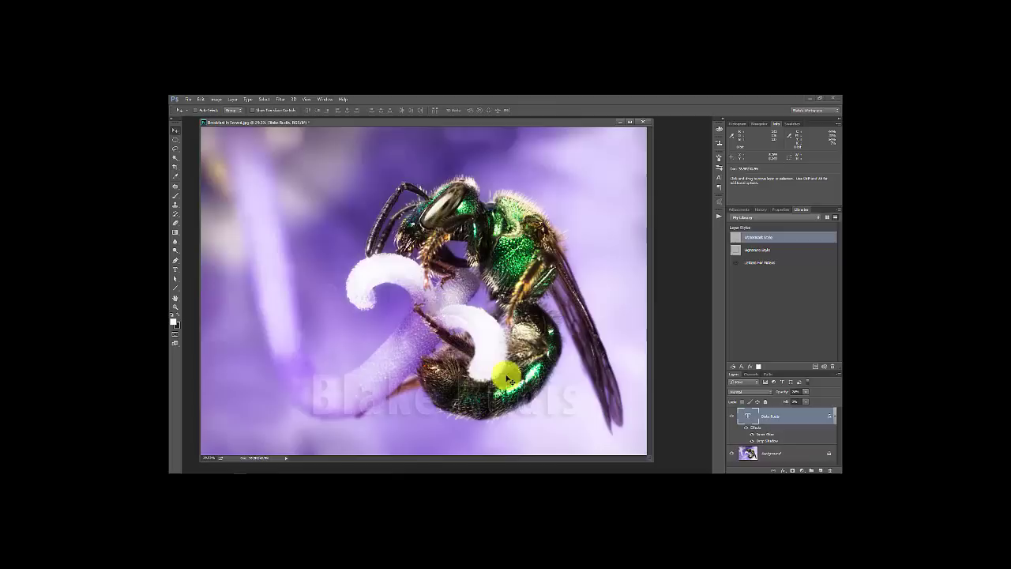
mouse_move(749, 239)
left_mouse_down()
mouse_move(762, 258)
mouse_move(761, 245)
left_mouse_up()
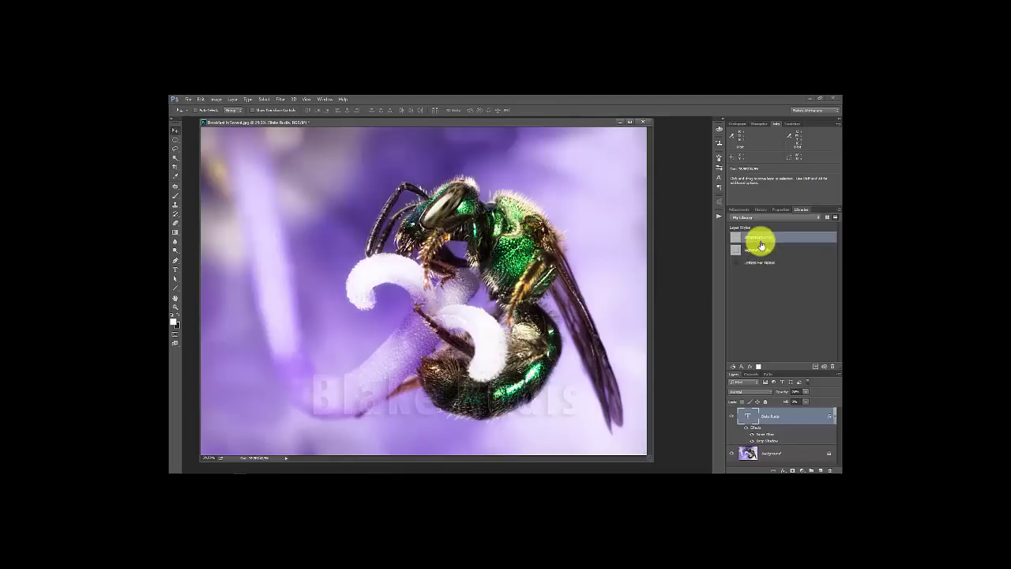